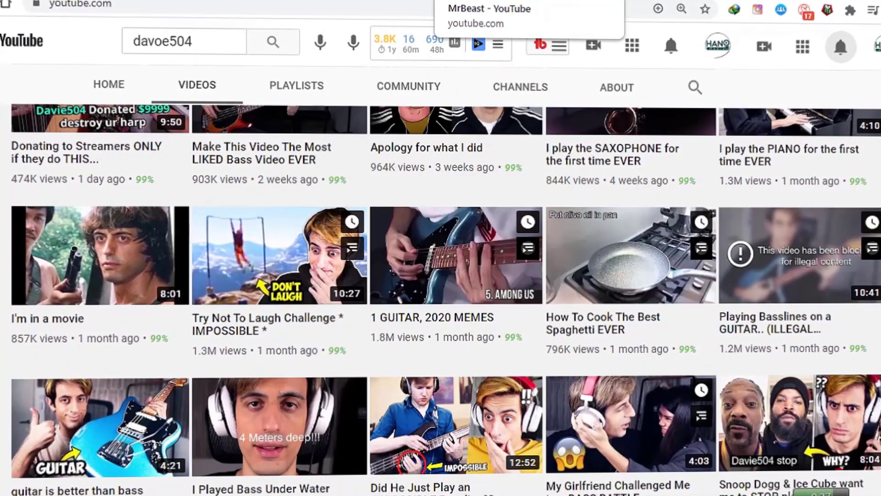
# - Browse the video thumbnails on the MrBeast YouTube channel for design examples
pyautogui.click(450, 2)
pyautogui.scroll(-10, 544, 321)
pyautogui.scroll(10, 543, 320)
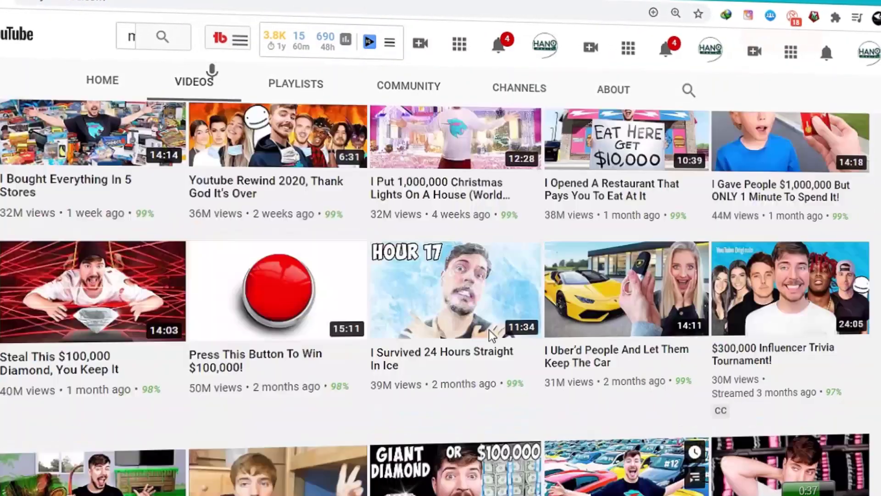
pyautogui.scroll(-6, 600, 238)
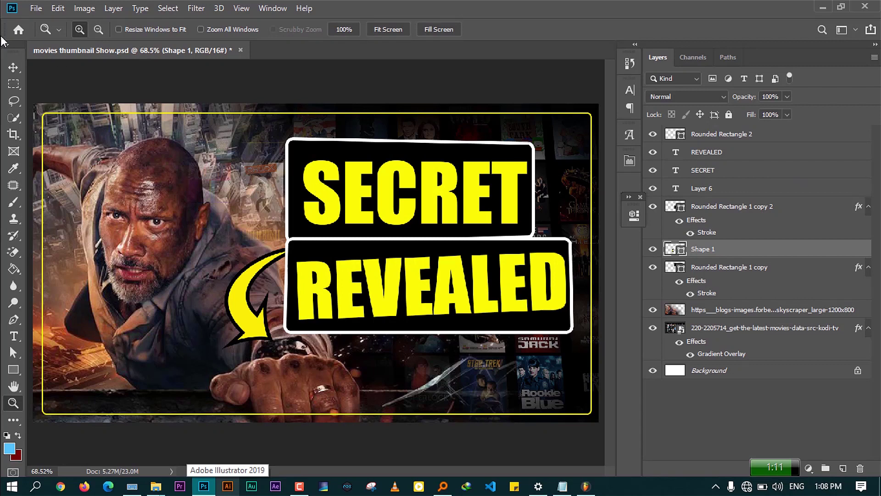
# - In Photoshop, create a new 1280 × 720 pixel document at 100 pixels/inch named "Thumbnail lesson"
pyautogui.click(13, 67)
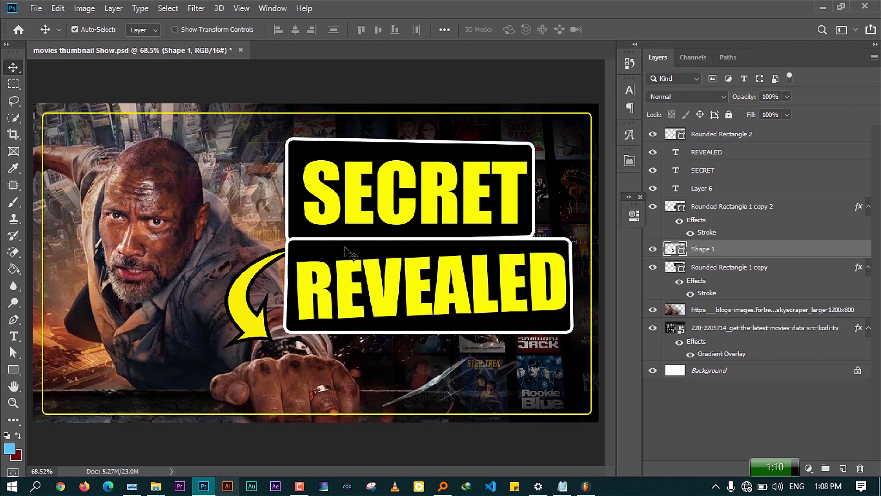
pyautogui.click(36, 8)
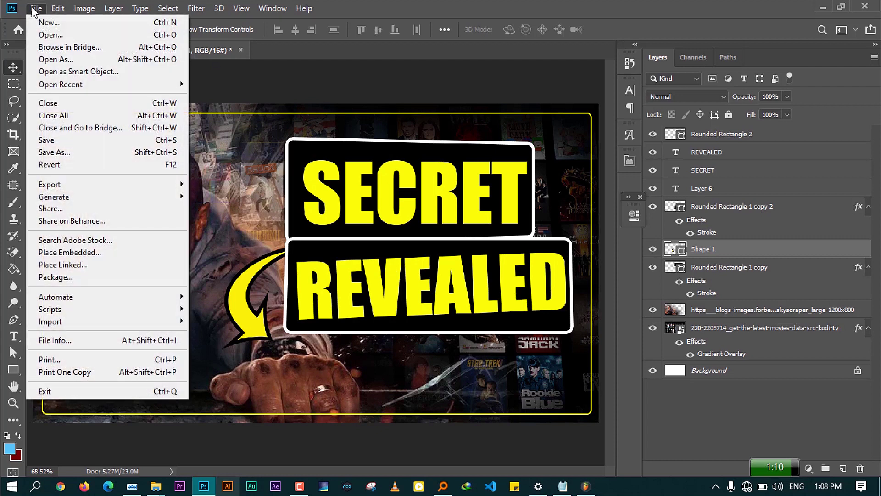
pyautogui.click(48, 23)
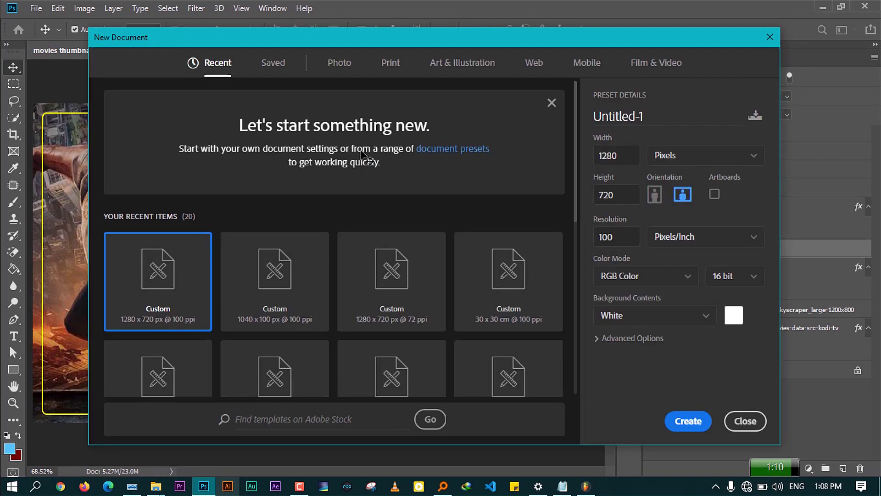
pyautogui.moveTo(607, 156); pyautogui.dragTo(618, 156)
pyautogui.moveTo(626, 199); pyautogui.dragTo(600, 198)
pyautogui.click(623, 198)
pyautogui.moveTo(650, 125); pyautogui.dragTo(543, 111)
pyautogui.write('Thumbai')
pyautogui.press('BackSpace')
pyautogui.press('BackSpace')
pyautogui.write('nail lesso')
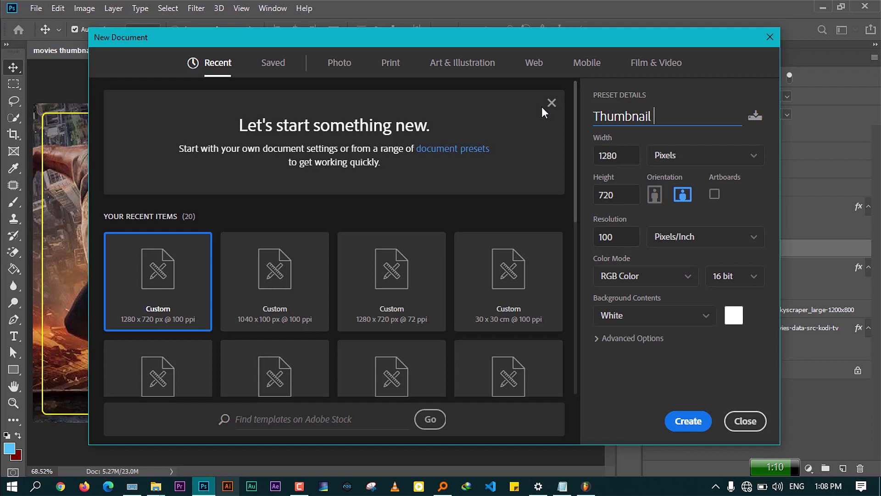
pyautogui.write('n')
pyautogui.press('Return')
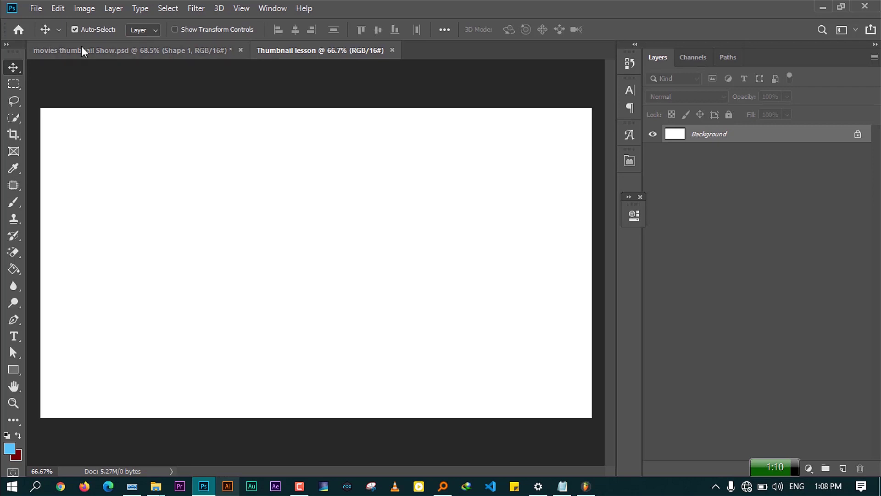
# - View the finished example in movies thumbnail Show.psd and return to the Thumbnail lesson document
pyautogui.click(37, 8)
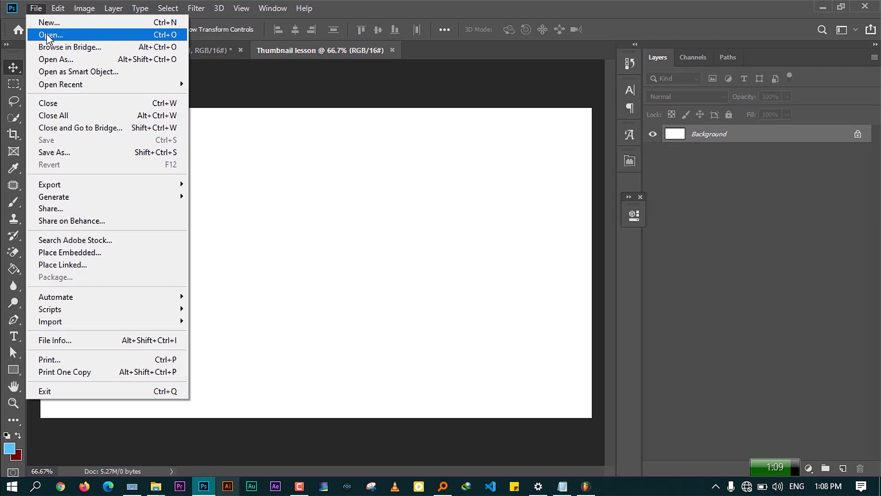
pyautogui.click(469, 37)
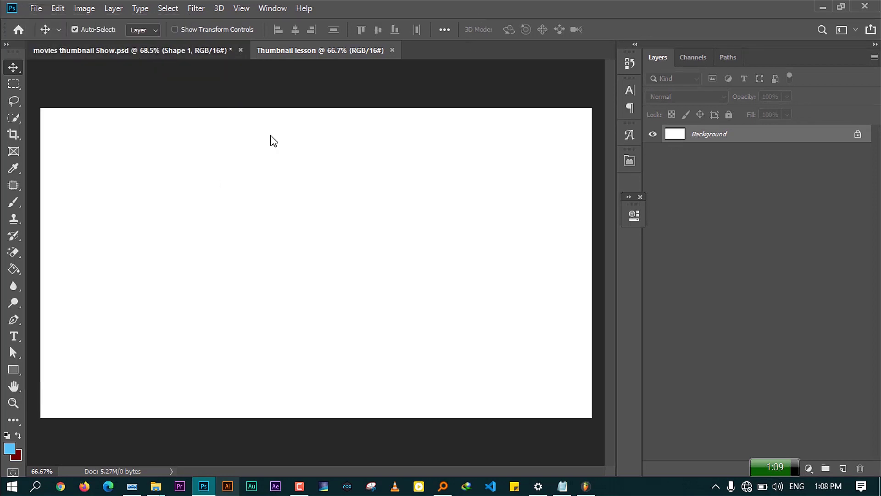
pyautogui.hotkey('ctrl', 'Tab')
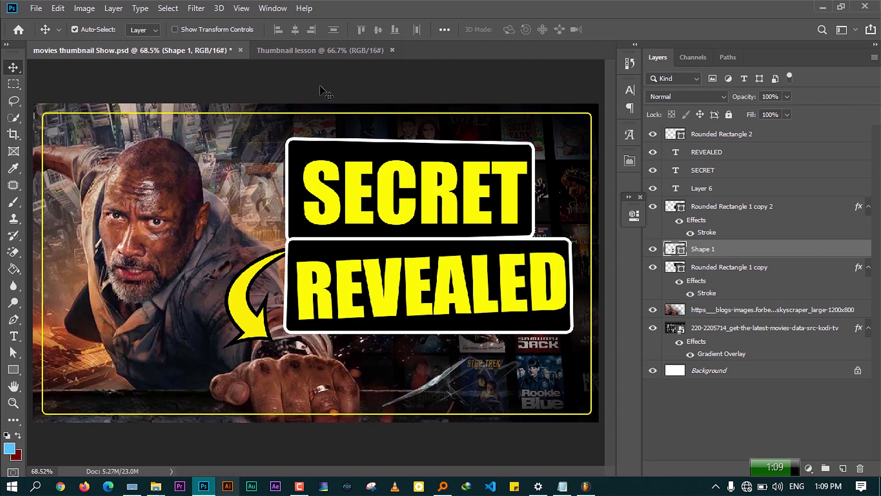
pyautogui.click(289, 51)
# - Open Image 1 dwayne.jpg and image 2 movie.jpg from the Assets folder on the Desktop
pyautogui.click(32, 9)
pyautogui.click(46, 35)
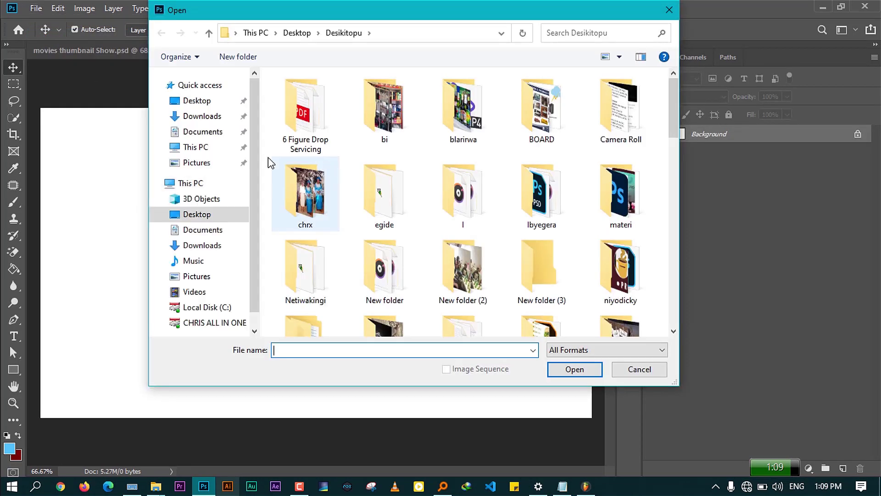
pyautogui.click(198, 101)
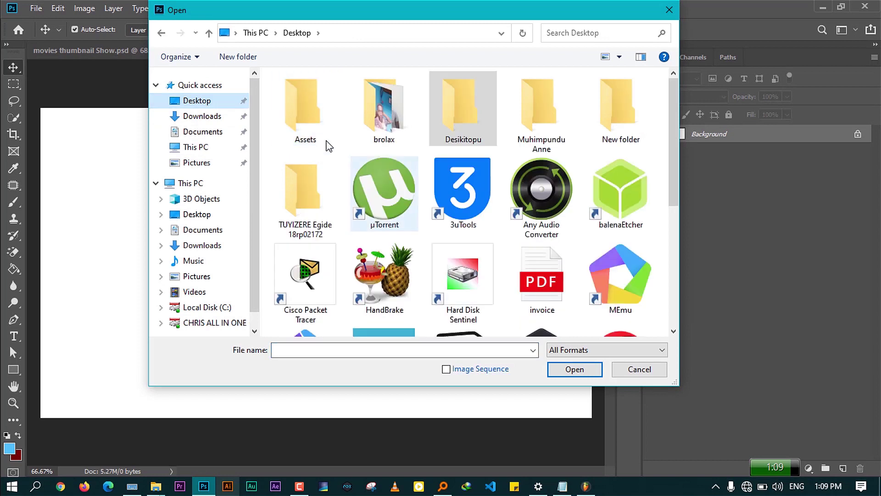
pyautogui.doubleClick(306, 131)
pyautogui.moveTo(512, 216); pyautogui.dragTo(271, 69)
pyautogui.click(575, 369)
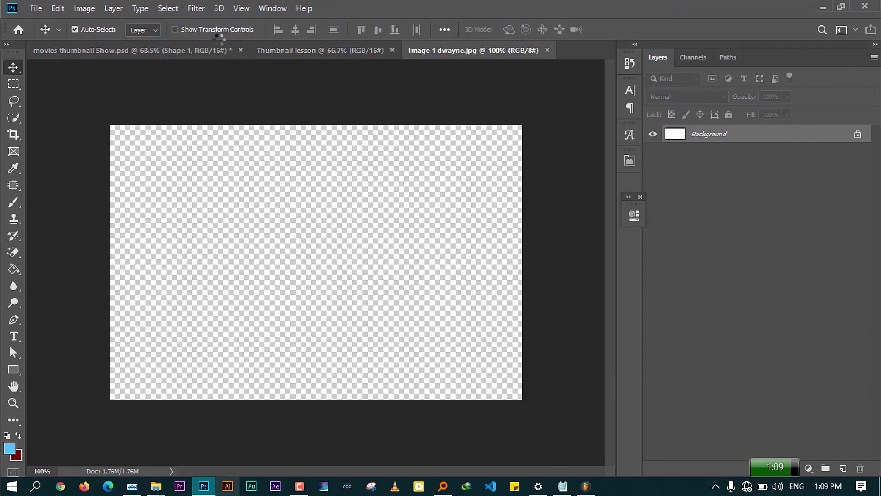
# - Copy the movie poster collage from image 2 movie.jpg into Thumbnail lesson and position it to cover the whole canvas
pyautogui.click(243, 53)
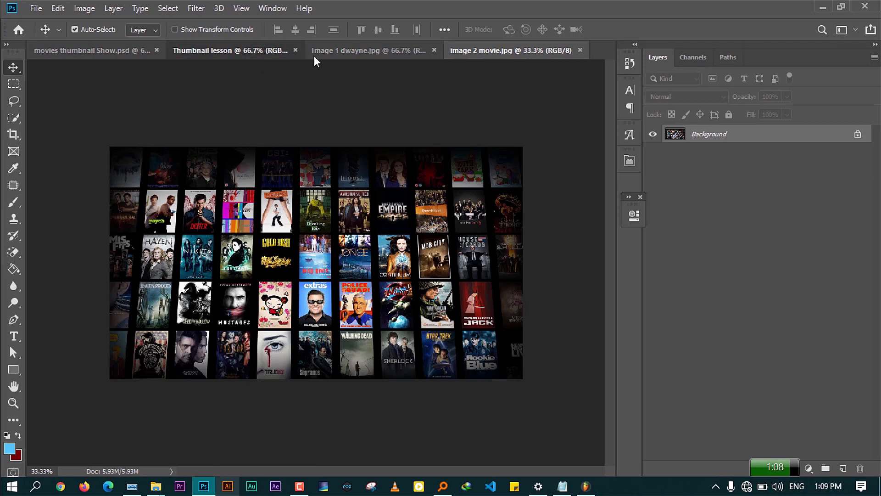
pyautogui.click(362, 51)
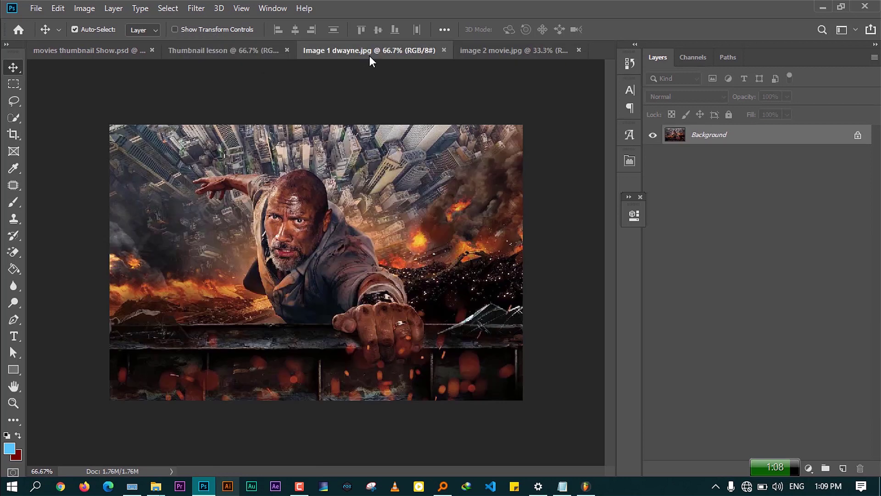
pyautogui.click(497, 44)
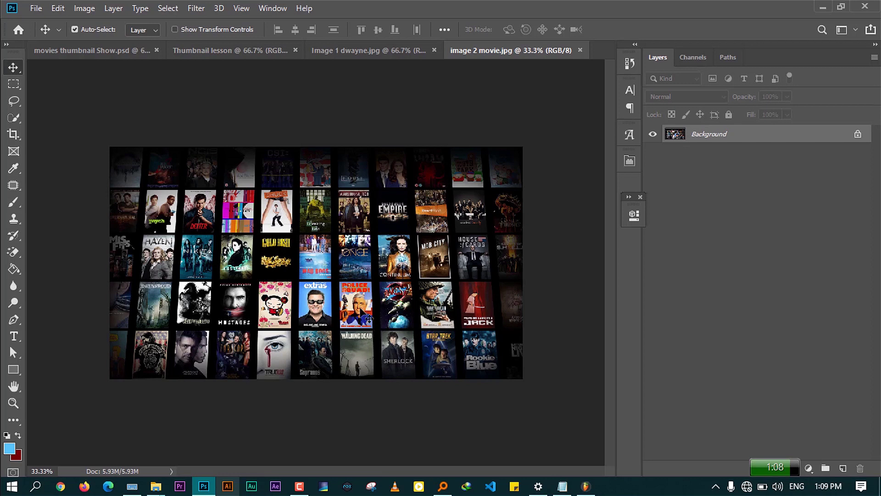
pyautogui.click(248, 58)
pyautogui.moveTo(248, 58); pyautogui.dragTo(296, 252)
pyautogui.click(373, 222)
pyautogui.click(426, 198)
pyautogui.moveTo(404, 216); pyautogui.dragTo(419, 212)
pyautogui.scroll(-1, 397, 251)
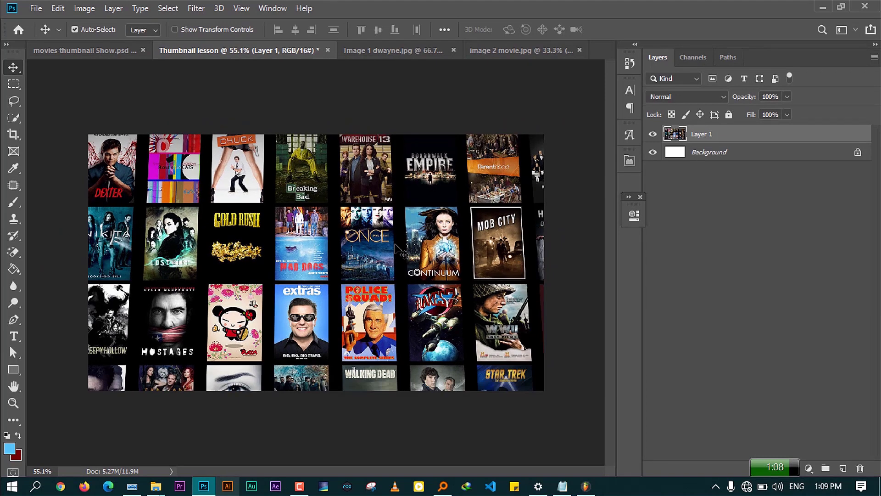
pyautogui.scroll(-1, 393, 254)
pyautogui.scroll(-1, 469, 338)
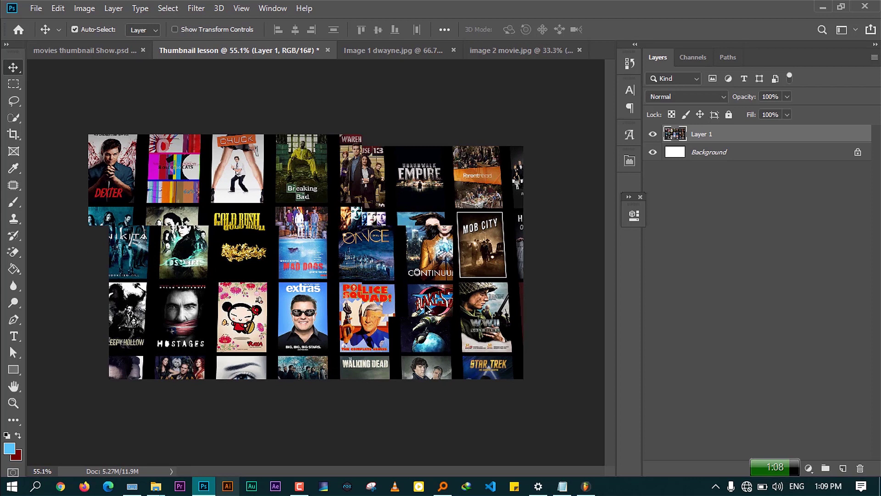
pyautogui.scroll(1, 316, 262)
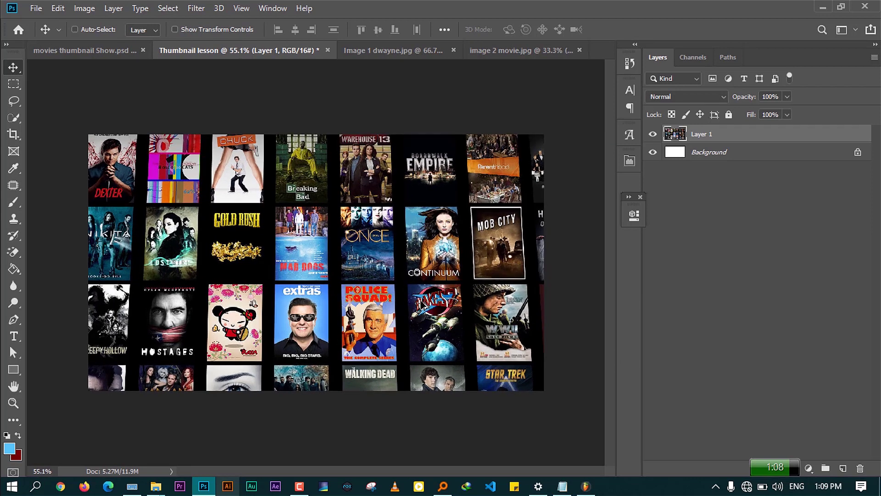
pyautogui.scroll(2, 315, 266)
pyautogui.scroll(-3, 316, 266)
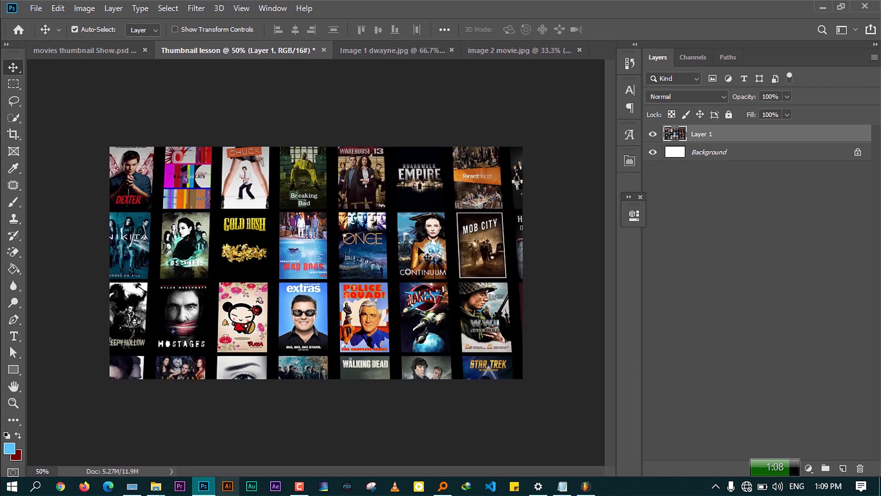
pyautogui.scroll(1, 356, 260)
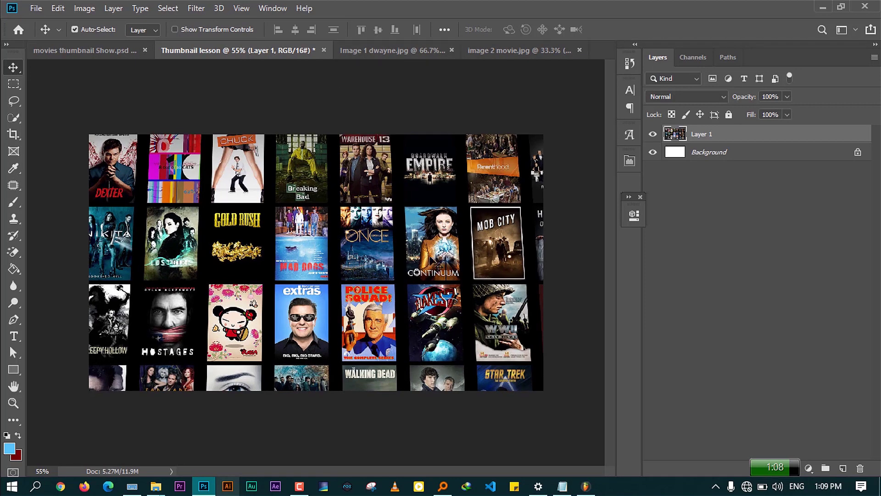
pyautogui.scroll(-1, 322, 267)
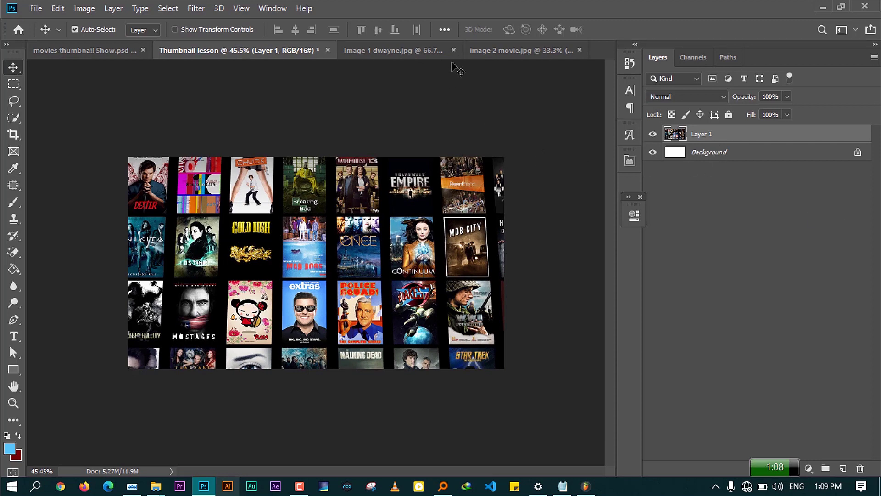
# - Copy the Image 1 dwayne.jpg picture into Thumbnail lesson, scale it to about 141%, and shift it left, leaving a strip of posters uncovered
pyautogui.click(393, 50)
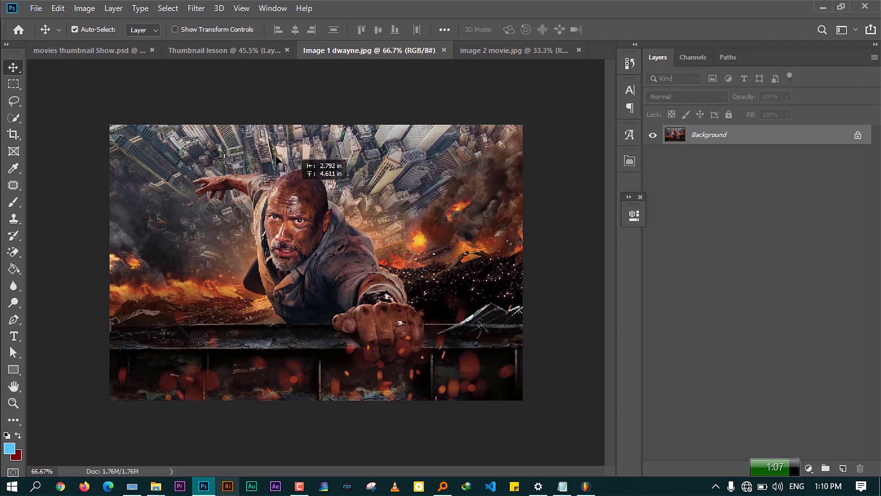
pyautogui.moveTo(222, 48); pyautogui.dragTo(342, 296)
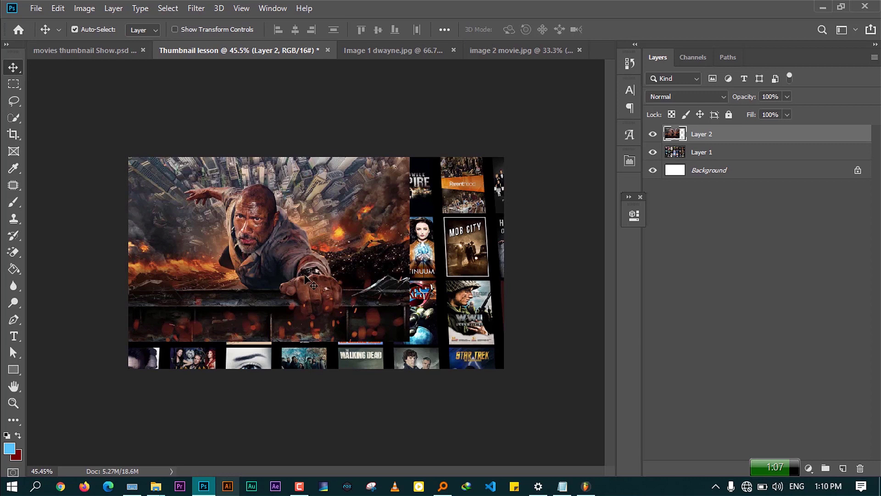
pyautogui.hotkey('ctrl', 't')
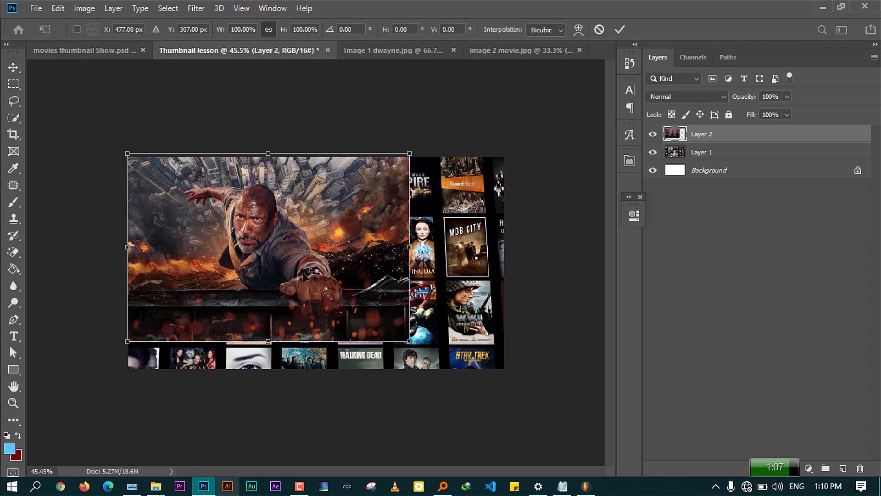
pyautogui.moveTo(408, 340); pyautogui.dragTo(508, 401)
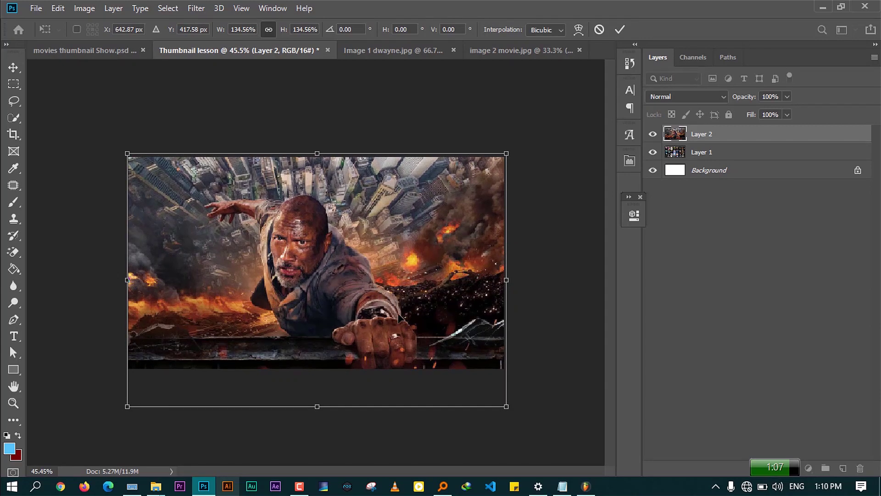
pyautogui.moveTo(387, 317); pyautogui.dragTo(315, 317)
pyautogui.moveTo(440, 395); pyautogui.dragTo(459, 407)
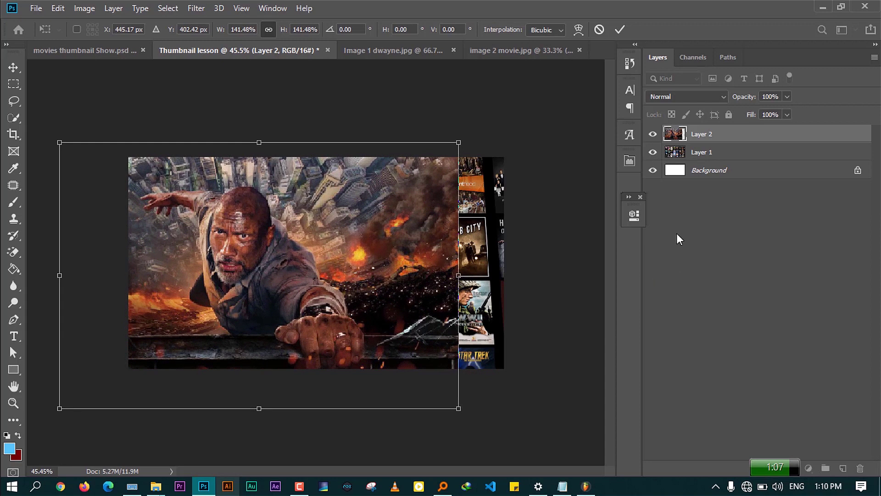
pyautogui.press('Return')
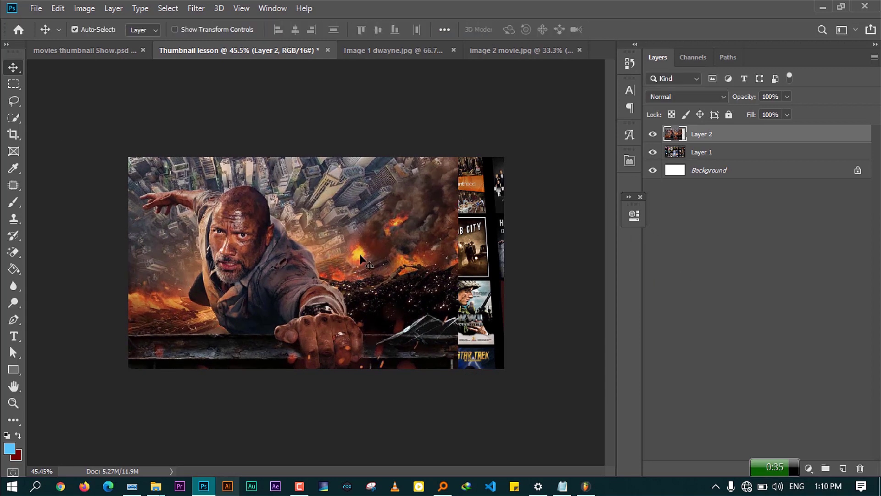
# - Check movies thumbnail Show.psd for reference, and in Thumbnail lesson choose the Eraser Tool with a Soft Round brush
pyautogui.click(101, 48)
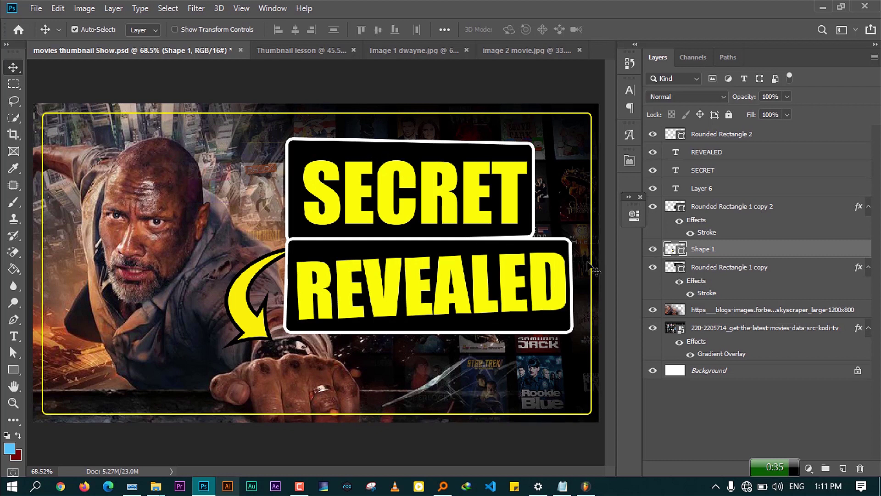
pyautogui.click(317, 51)
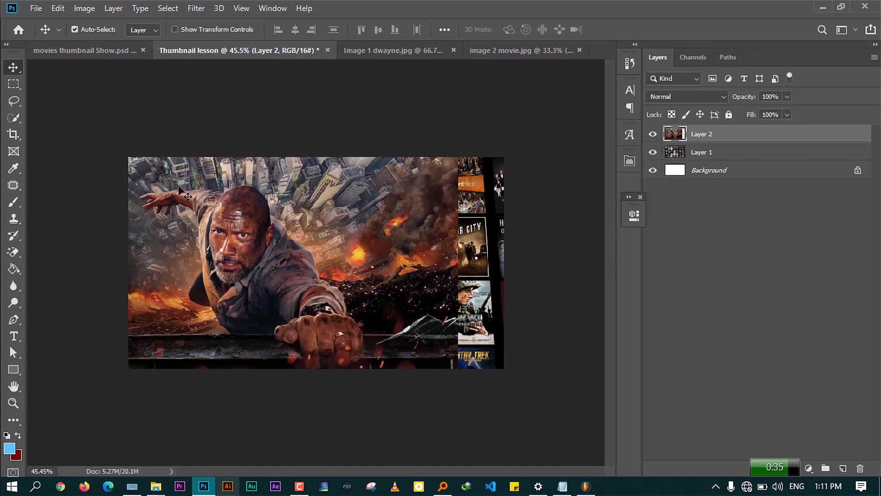
pyautogui.click(13, 271)
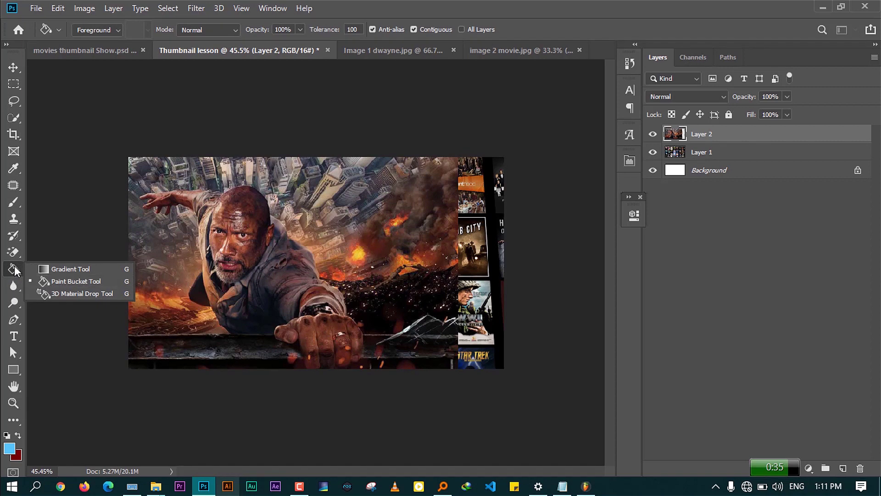
pyautogui.click(14, 252)
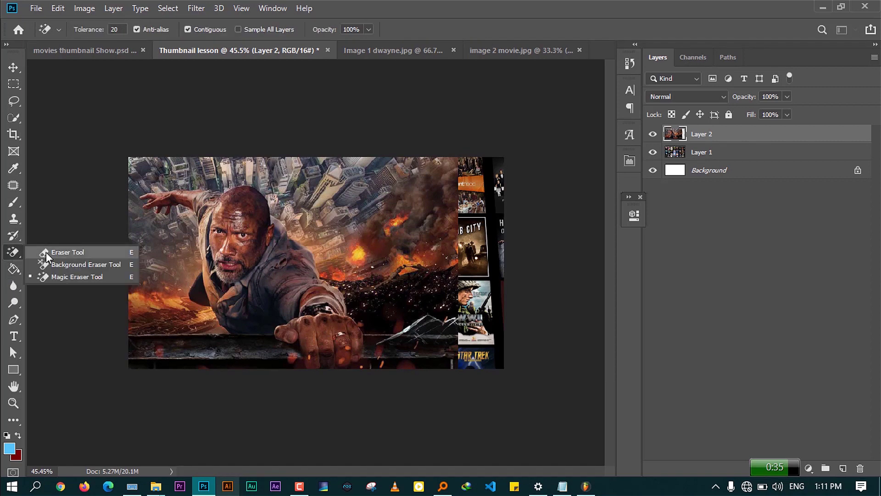
pyautogui.click(46, 252)
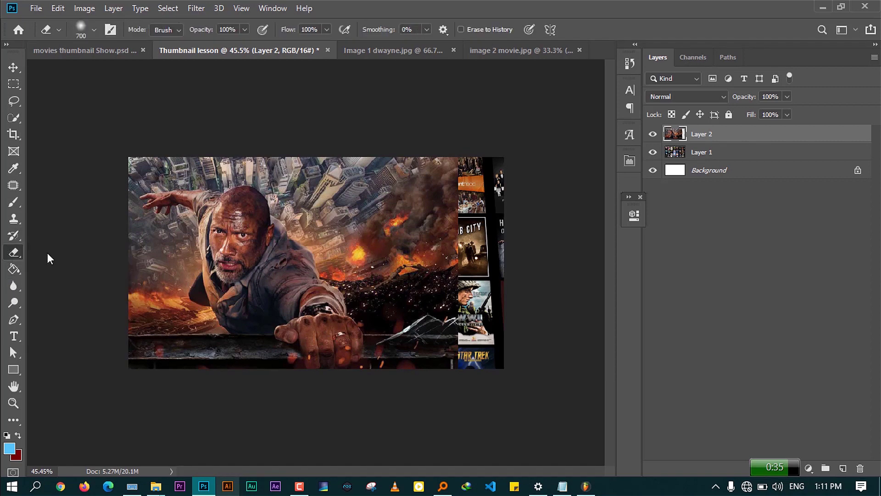
pyautogui.click(95, 31)
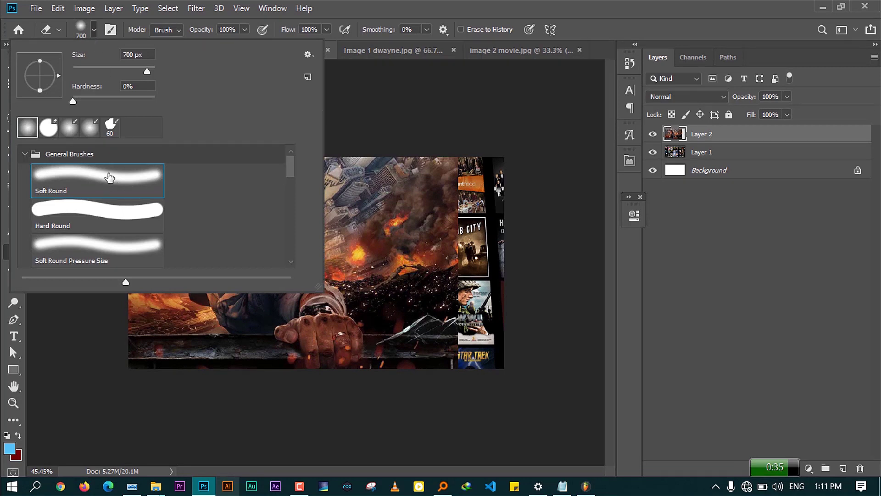
pyautogui.click(557, 5)
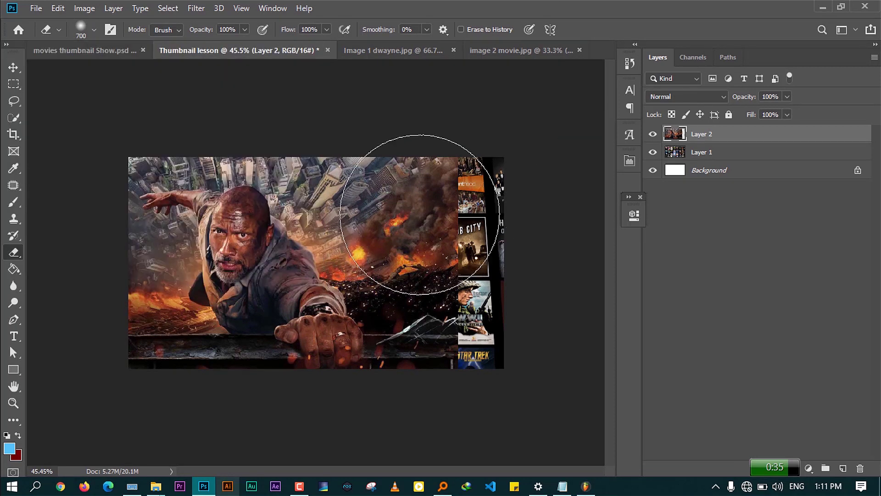
# - Erase the fiery background right of the actor on Layer 2 with a 600 px soft eraser, undoing the stroke over his outstretched arm
pyautogui.press('[')
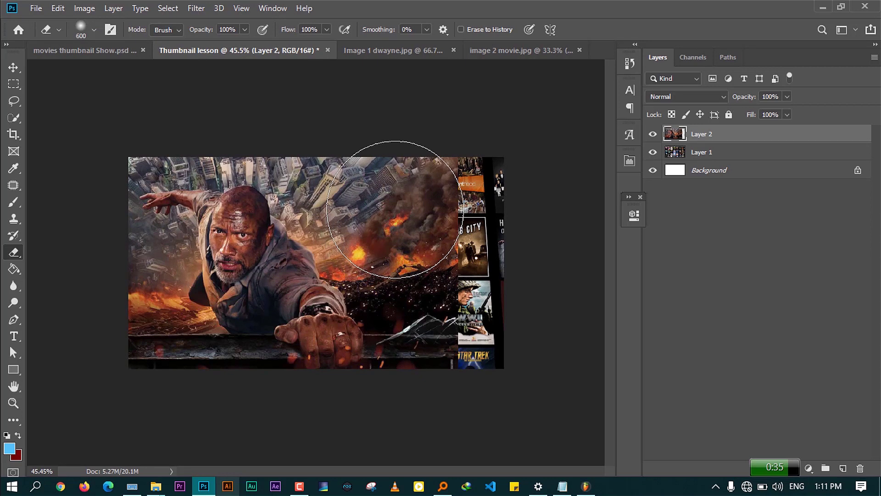
pyautogui.moveTo(395, 209)
pyautogui.mouseDown()
pyautogui.moveTo(422, 211)
pyautogui.moveTo(414, 192)
pyautogui.moveTo(344, 135)
pyautogui.moveTo(387, 156)
pyautogui.moveTo(448, 226)
pyautogui.moveTo(148, 126)
pyautogui.mouseUp()
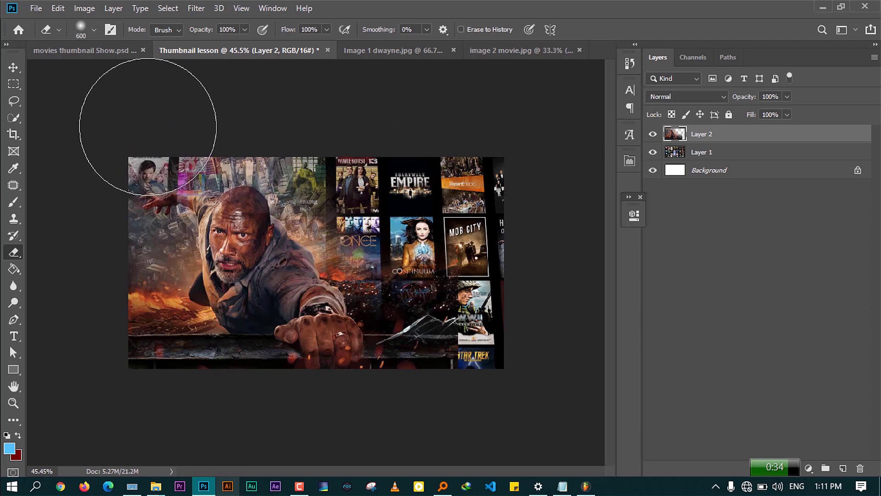
pyautogui.hotkey('ctrl', 'z')
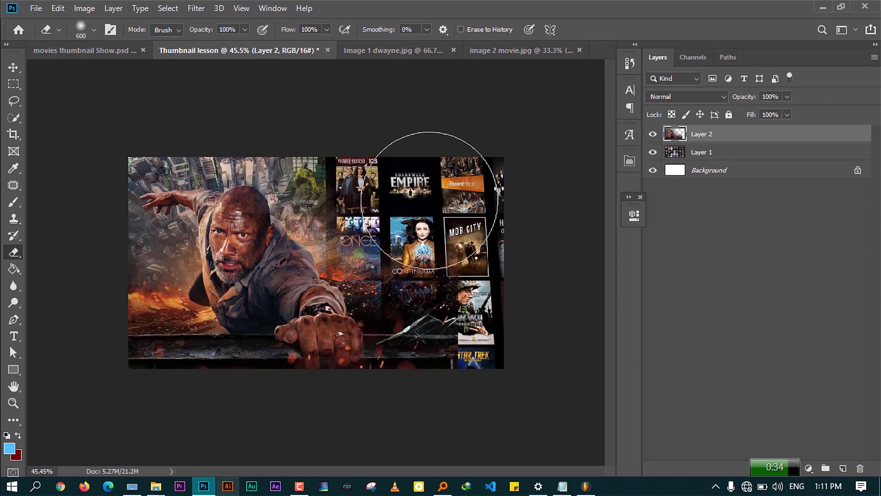
pyautogui.press('[')
pyautogui.press('[')
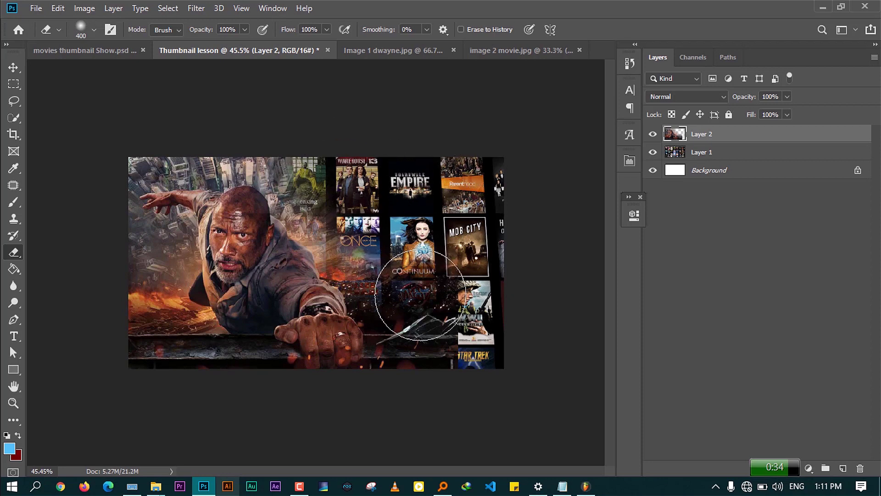
pyautogui.moveTo(413, 331); pyautogui.dragTo(403, 424)
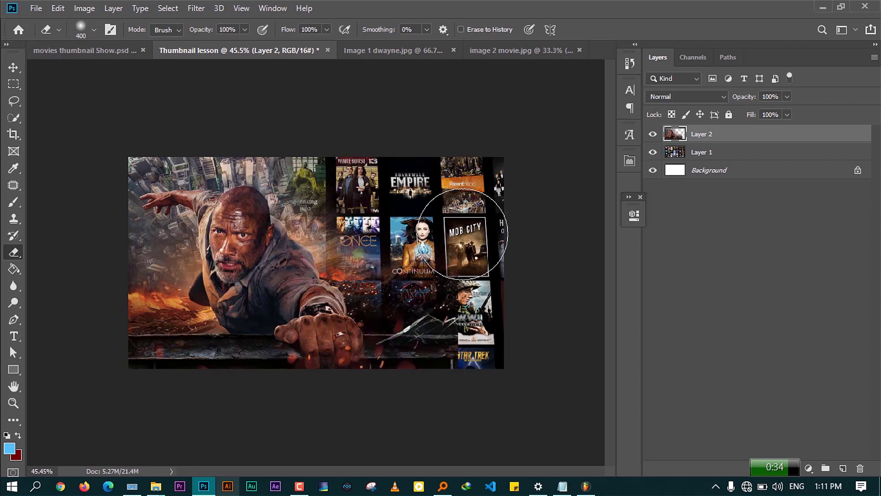
# - Move the erased actor photo further left and slightly down, letting his outstretched arm run off the canvas edge
pyautogui.keyDown('alt'); pyautogui.scroll(-3, 294, 284); pyautogui.keyUp('alt')
pyautogui.keyDown('alt'); pyautogui.scroll(3, 319, 273); pyautogui.keyUp('alt')
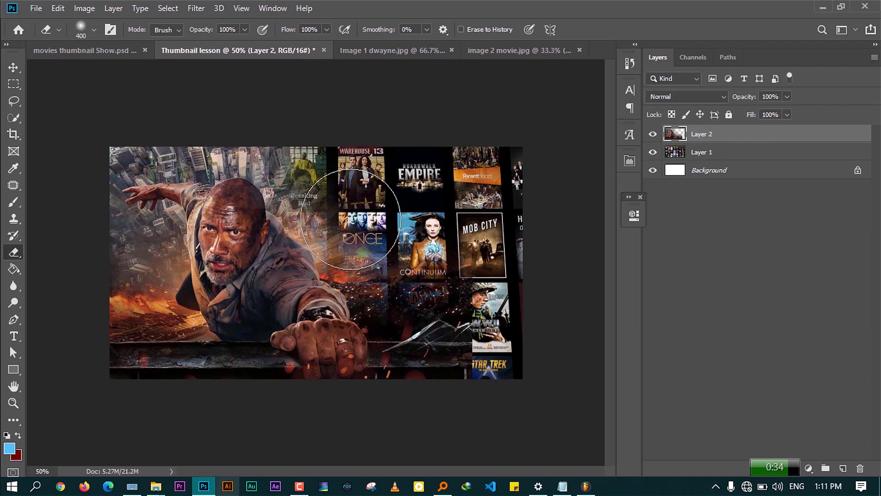
pyautogui.click(13, 67)
pyautogui.moveTo(258, 226); pyautogui.dragTo(218, 231)
pyautogui.moveTo(247, 257); pyautogui.dragTo(249, 267)
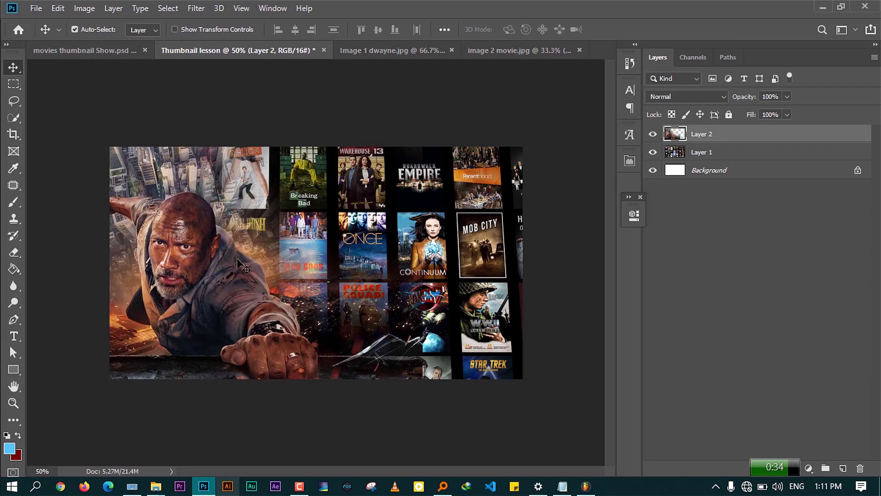
pyautogui.moveTo(239, 260); pyautogui.dragTo(243, 258)
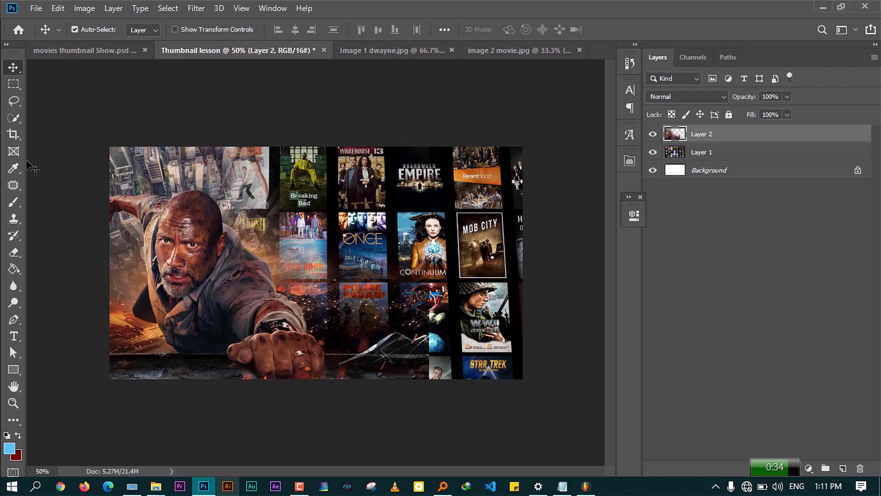
pyautogui.press('e')
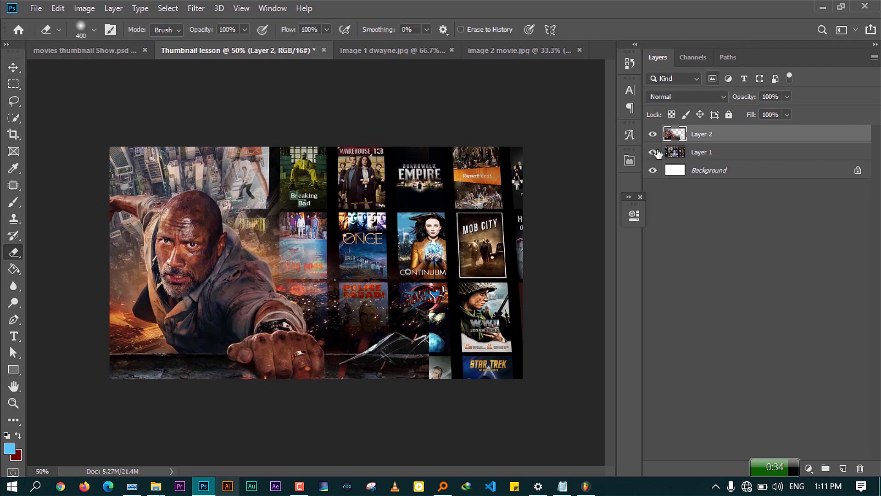
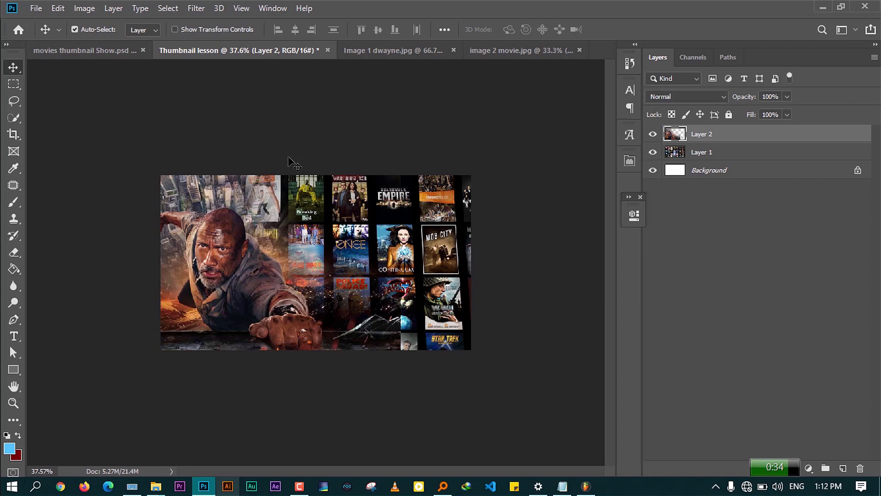
# - Draw a rounded rectangle of about 677 × 258 px with a 10 px radius over the upper posters right of the actor
pyautogui.scroll(1, 375, 246)
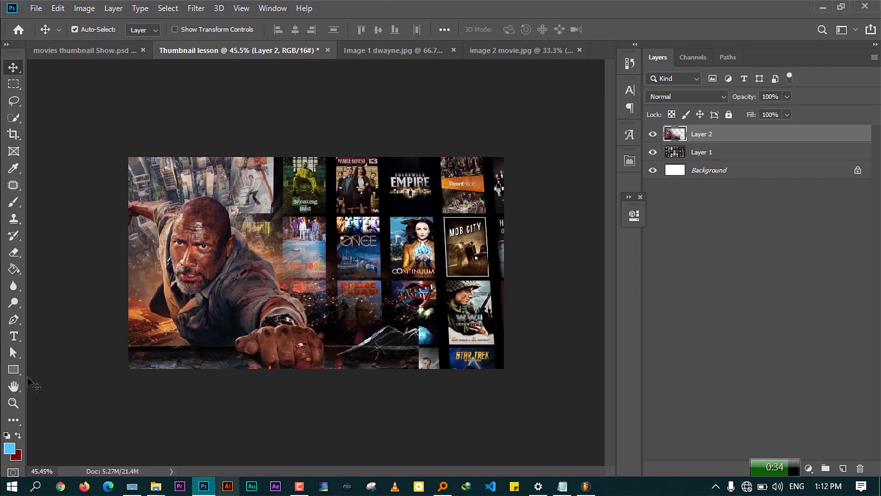
pyautogui.click(13, 368)
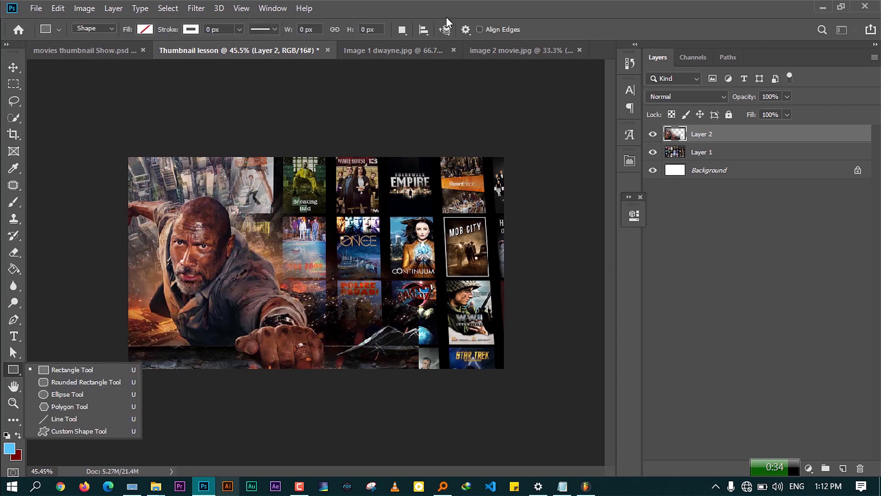
pyautogui.click(50, 369)
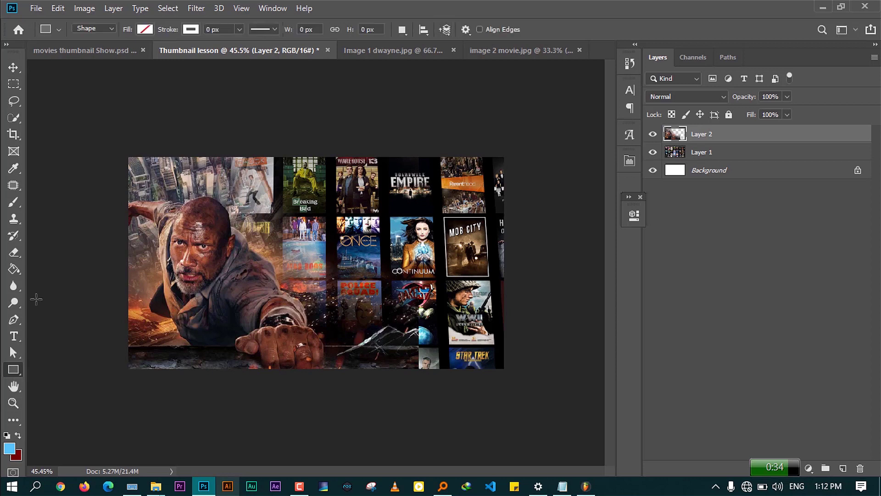
pyautogui.rightClick(13, 370)
pyautogui.click(52, 383)
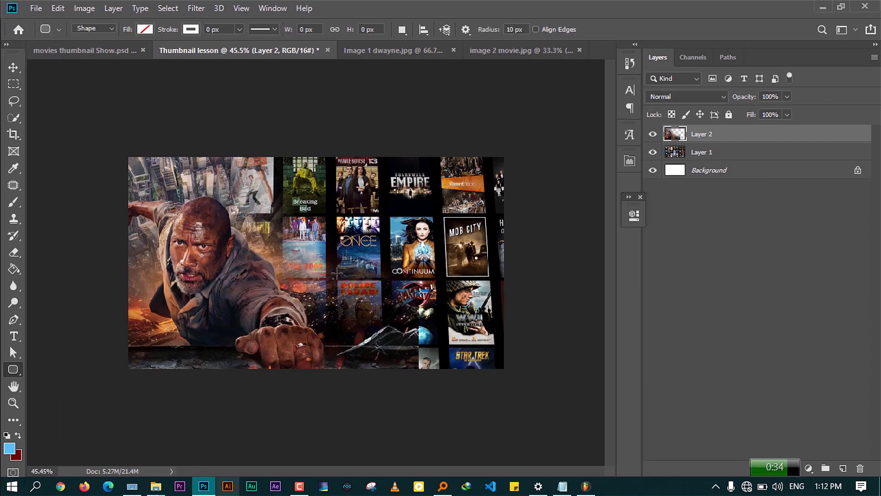
pyautogui.moveTo(296, 178); pyautogui.dragTo(494, 252)
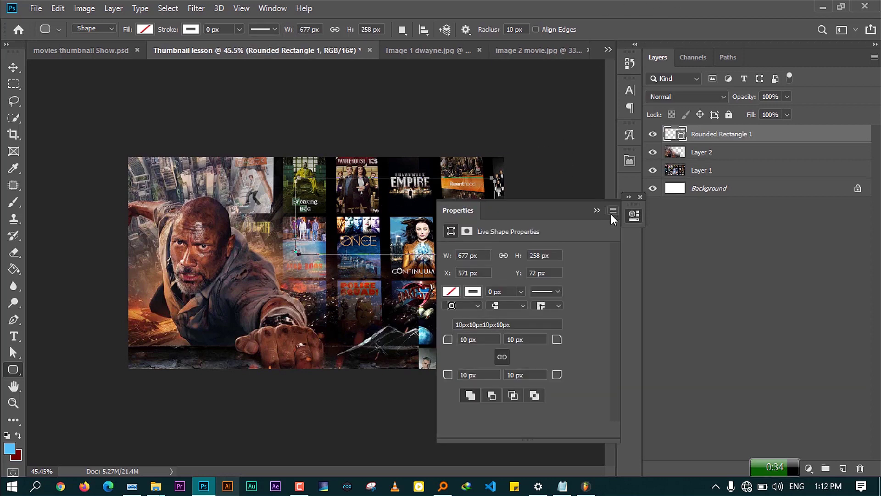
pyautogui.click(598, 211)
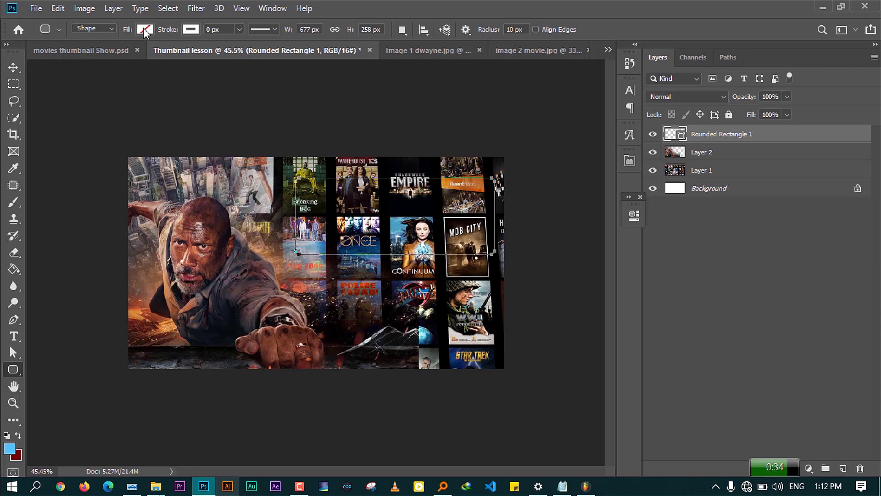
# - Compare with the finished example and fill the rounded rectangle in Thumbnail lesson with yellow
pyautogui.click(90, 51)
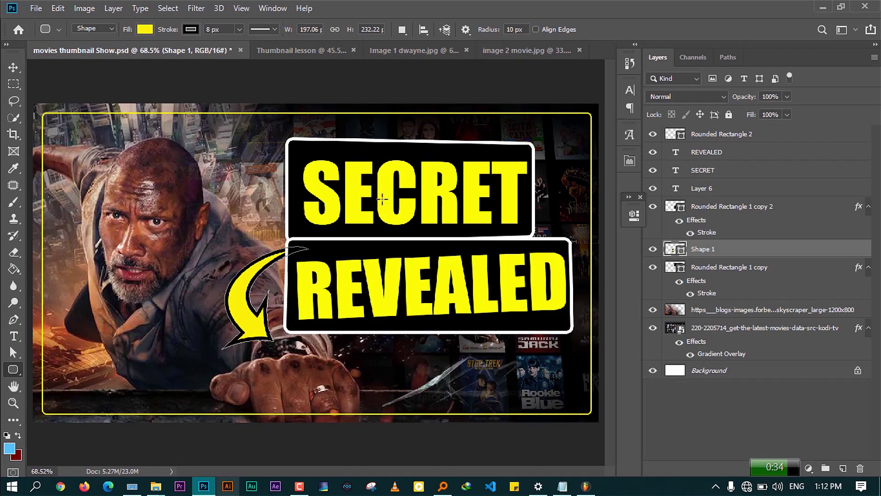
pyautogui.click(290, 47)
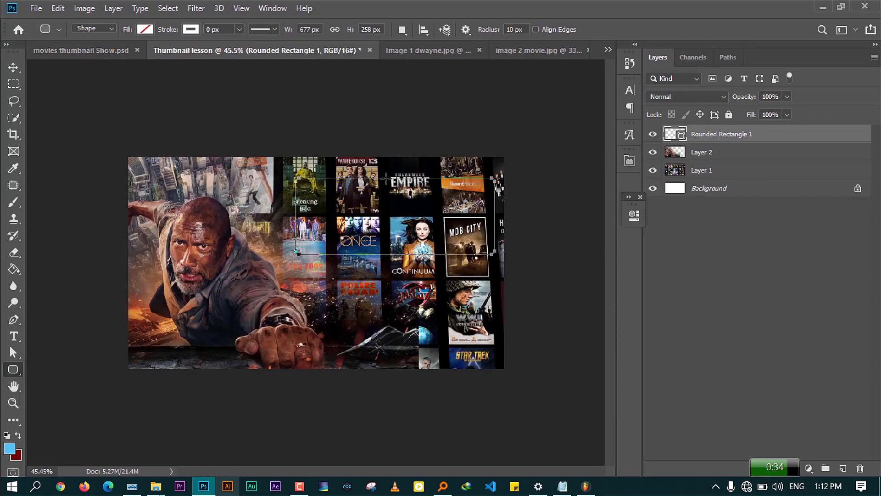
pyautogui.click(146, 29)
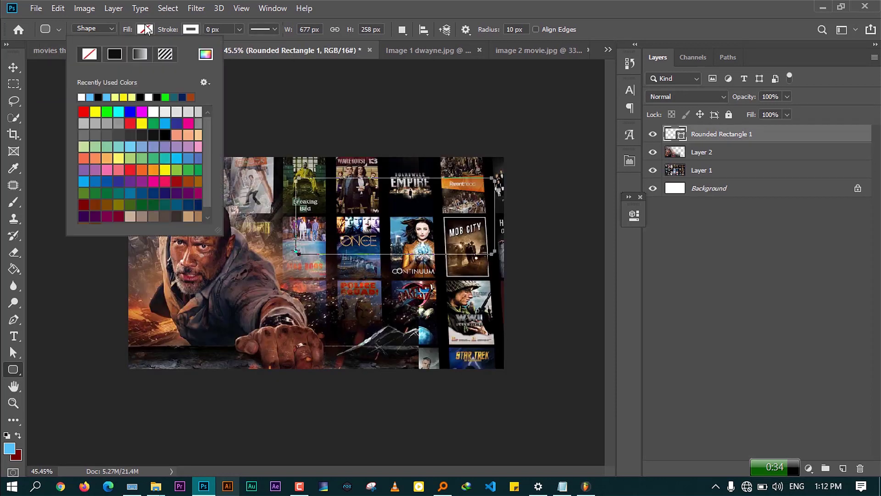
pyautogui.click(142, 123)
pyautogui.press('Escape')
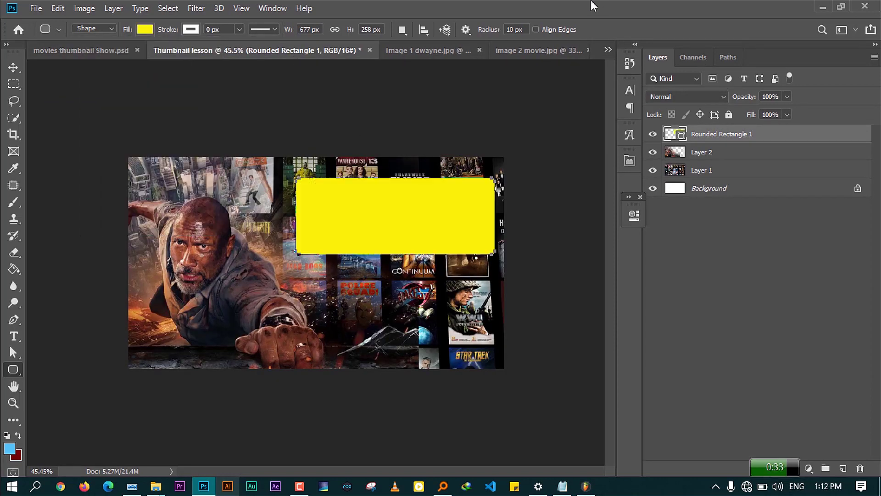
# - Shift the rounded rectangle slightly up and left and widen it to about 710 px
pyautogui.click(14, 68)
pyautogui.moveTo(373, 217); pyautogui.dragTo(356, 209)
pyautogui.hotkey('ctrl', 't')
pyautogui.moveTo(476, 210); pyautogui.dragTo(485, 212)
pyautogui.press('Return')
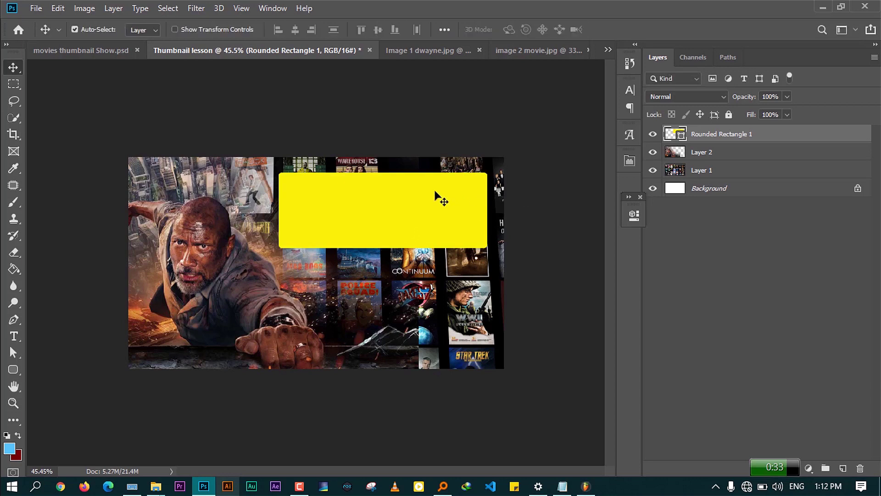
pyautogui.moveTo(378, 227)
pyautogui.mouseDown()
pyautogui.moveTo(371, 222)
pyautogui.moveTo(379, 225)
pyautogui.mouseUp()
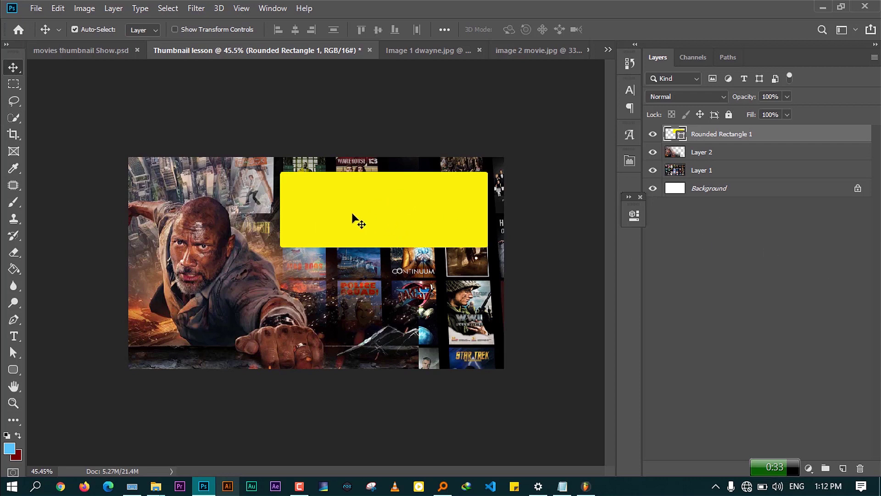
# - Duplicate the rounded rectangle directly below the original, leaving a narrow gap, and check the box colors in movies thumbnail Show.psd
pyautogui.press('alt')
pyautogui.moveTo(394, 207); pyautogui.dragTo(387, 281)
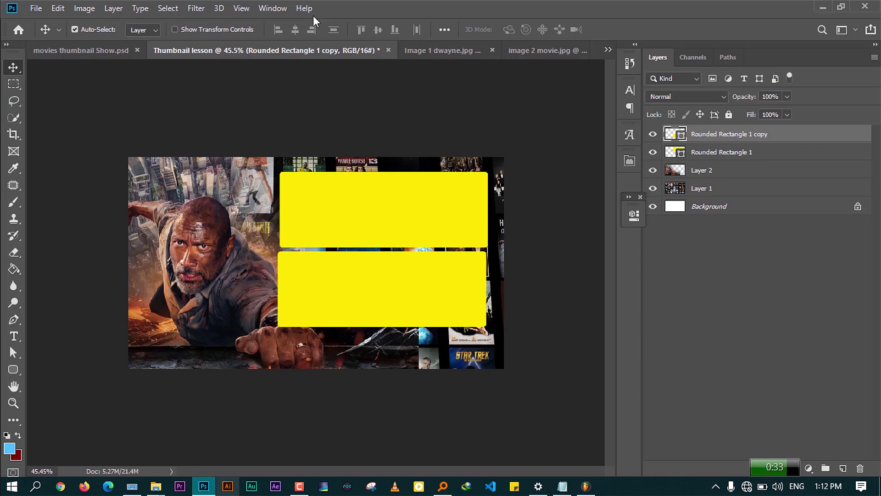
pyautogui.click(116, 51)
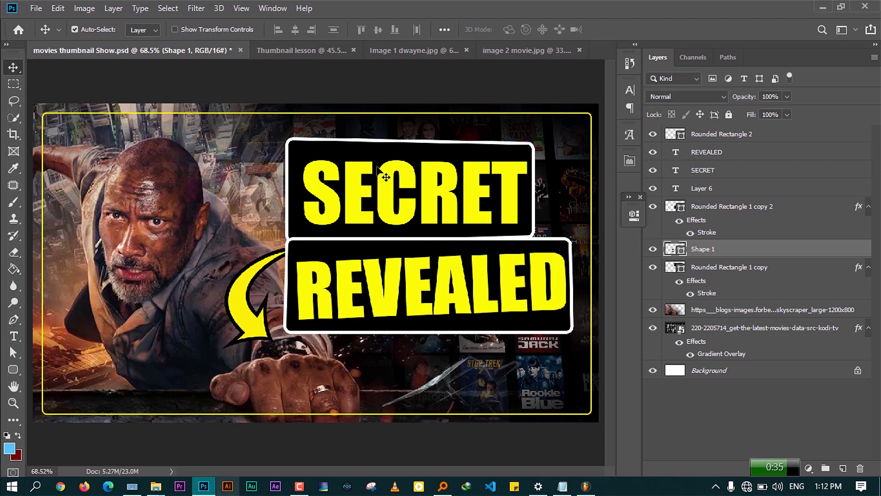
pyautogui.click(311, 51)
# - Change the fill of both rounded rectangles, the lower copy and the upper original, to black
pyautogui.click(387, 210)
pyautogui.click(404, 277)
pyautogui.press('u')
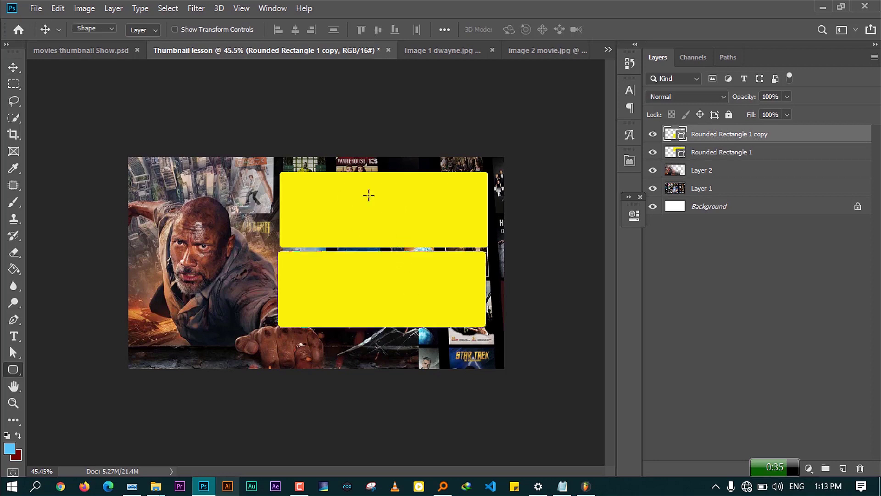
pyautogui.click(144, 30)
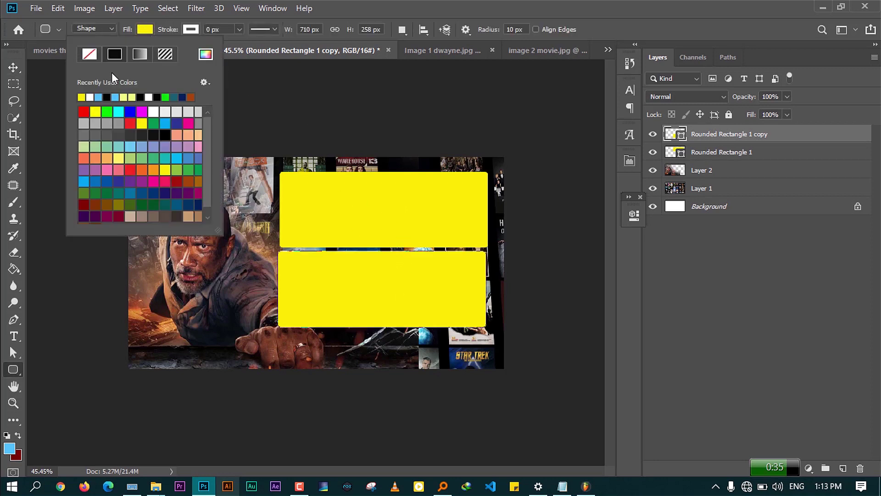
pyautogui.click(108, 97)
pyautogui.click(470, 5)
pyautogui.click(725, 156)
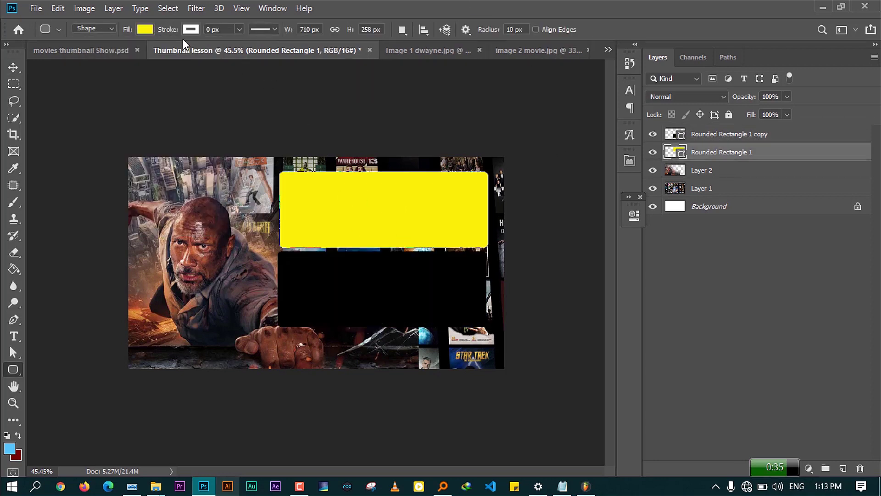
pyautogui.click(145, 30)
pyautogui.click(83, 96)
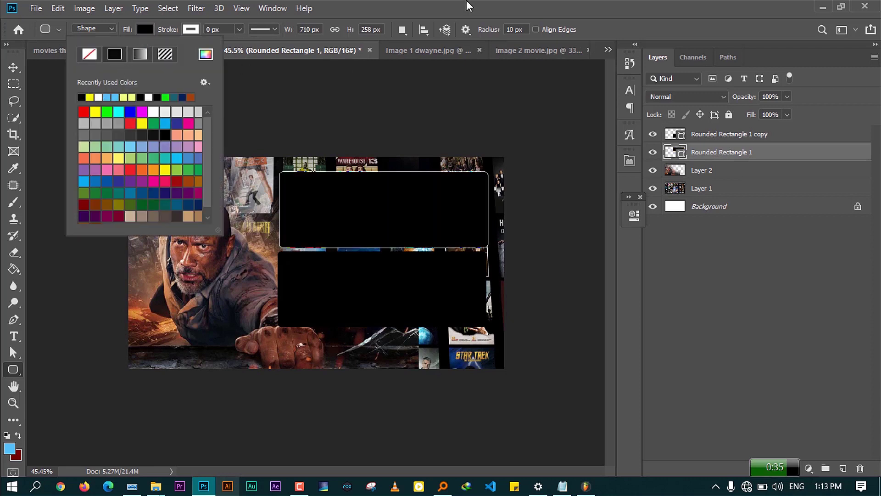
# - Add the text SECRET in yellow Impact at 72 pt over the upper part of the actor photo
pyautogui.click(477, 6)
pyautogui.click(13, 67)
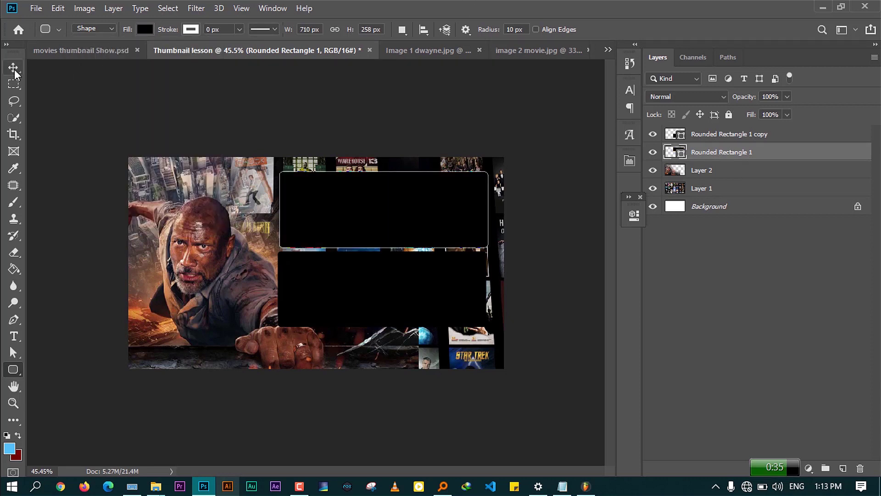
pyautogui.click(13, 336)
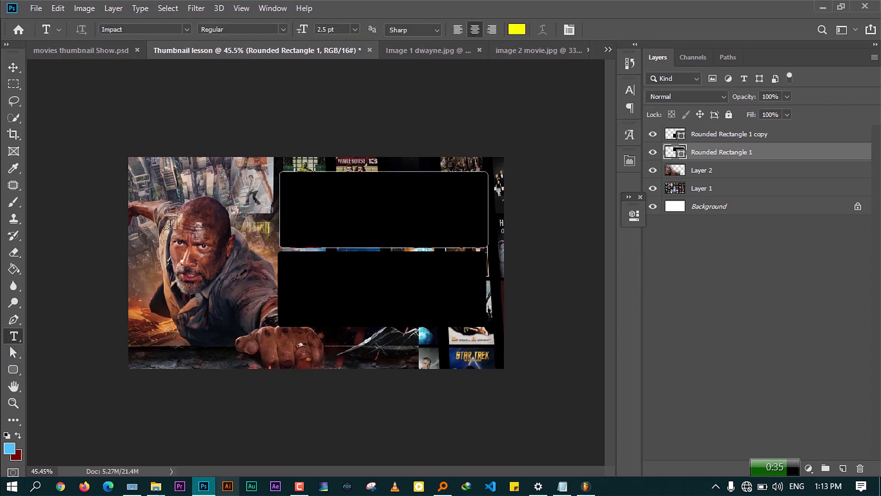
pyautogui.click(157, 192)
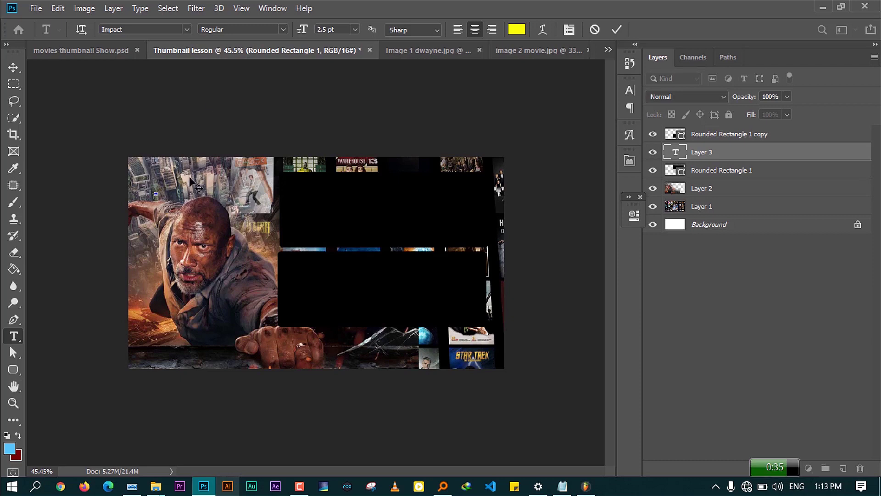
pyautogui.click(354, 29)
pyautogui.click(345, 196)
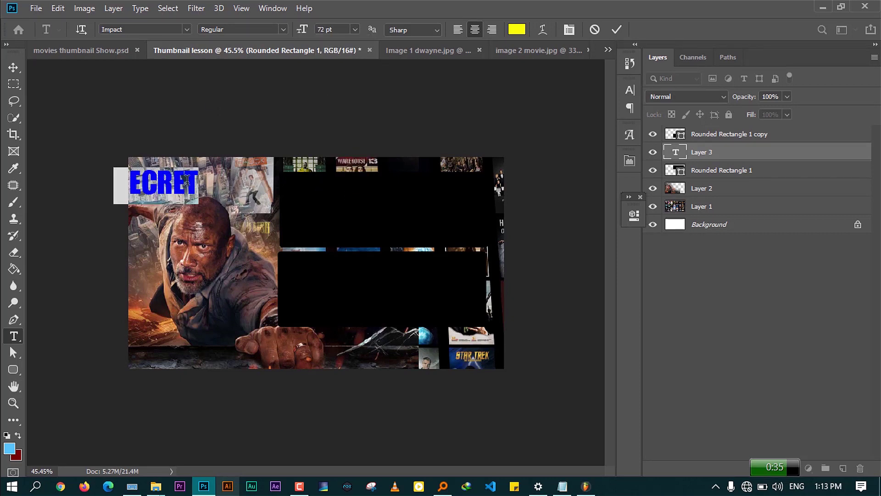
# - Move the SECRET text onto the upper black box and enlarge it to about 149 pt to fill the box
pyautogui.moveTo(177, 225); pyautogui.dragTo(387, 246)
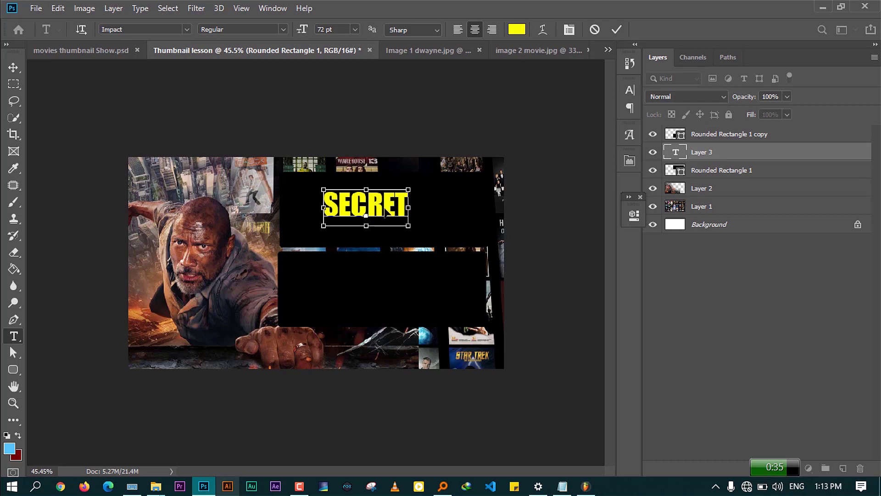
pyautogui.moveTo(412, 228); pyautogui.dragTo(503, 267)
pyautogui.moveTo(442, 290); pyautogui.dragTo(418, 281)
pyautogui.click(771, 152)
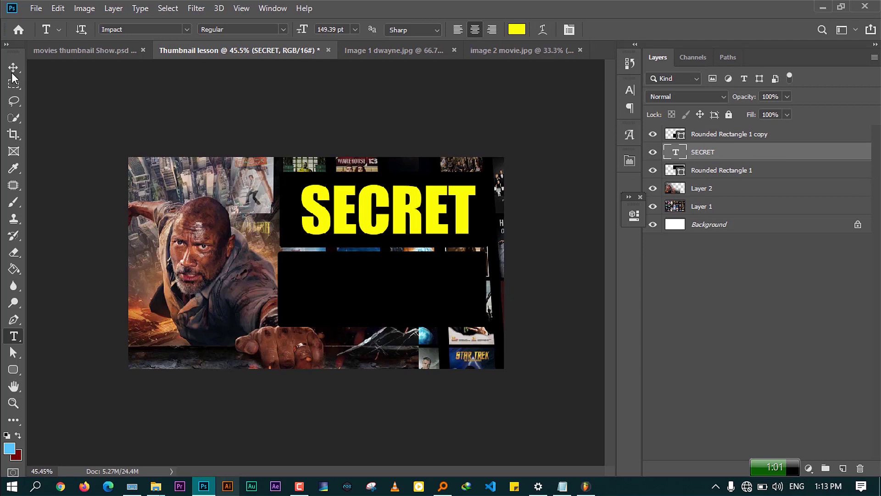
# - Duplicate the SECRET text onto the lower black box and place the Rounded Rectangle 1 copy layer beneath both text layers
pyautogui.click(13, 73)
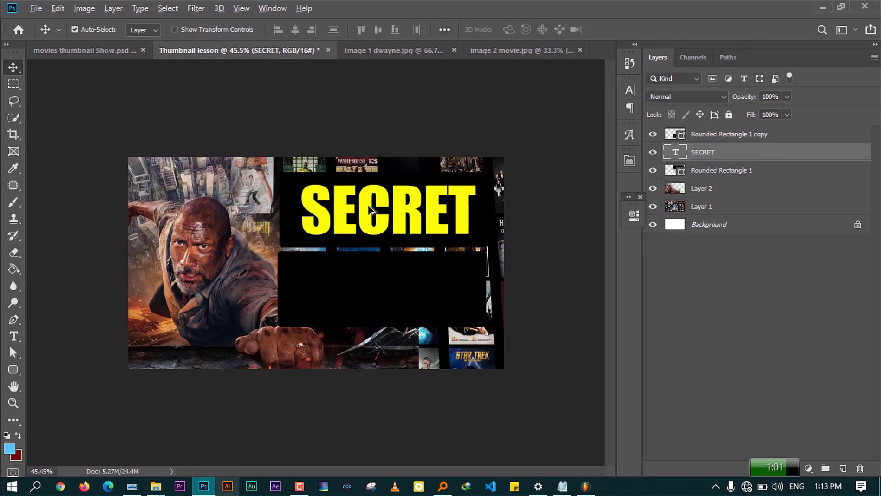
pyautogui.moveTo(369, 216); pyautogui.dragTo(356, 292)
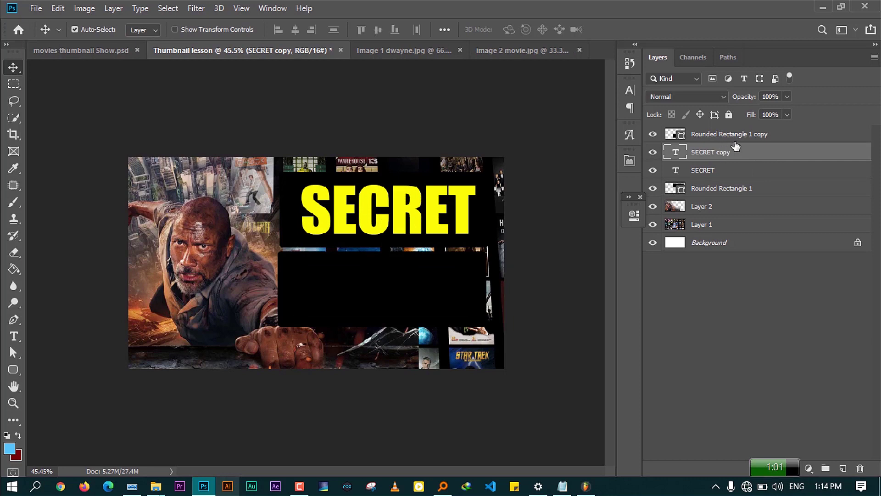
pyautogui.moveTo(726, 140); pyautogui.dragTo(726, 178)
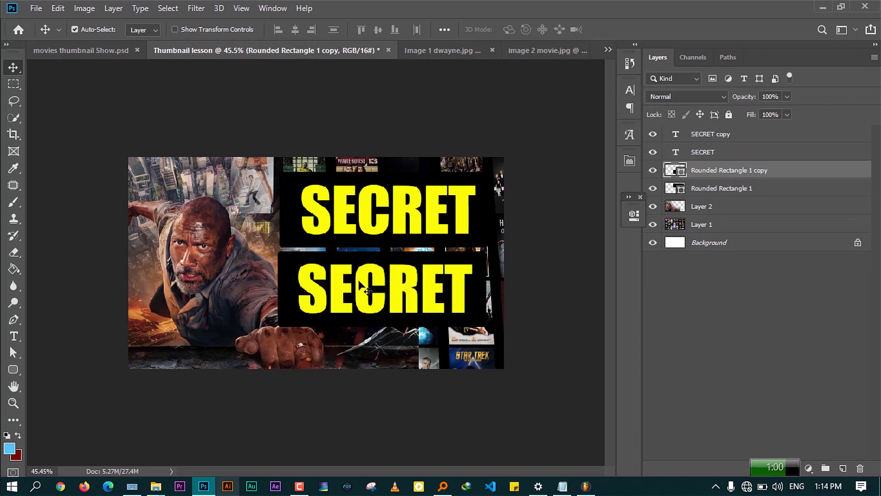
# - Replace the wording of the lower text copy with REVEALED
pyautogui.click(399, 301)
pyautogui.doubleClick(398, 301)
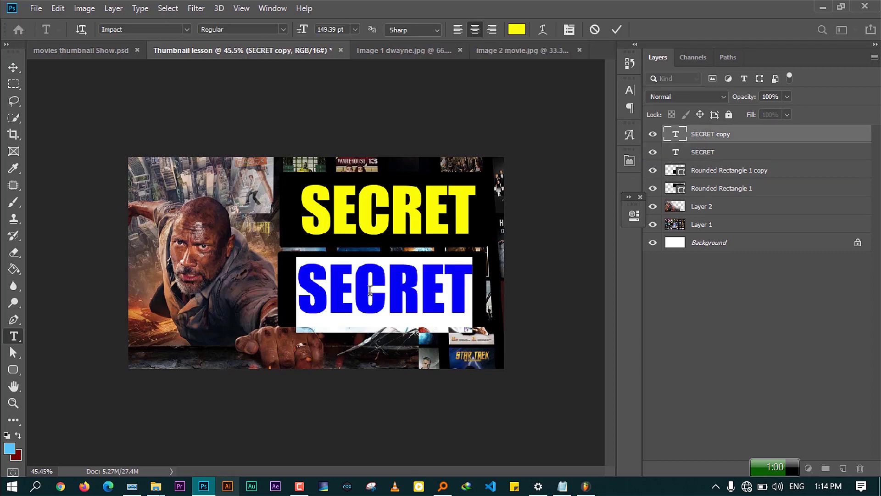
pyautogui.click(449, 286)
pyautogui.moveTo(473, 287); pyautogui.dragTo(419, 287)
pyautogui.moveTo(352, 280); pyautogui.dragTo(303, 277)
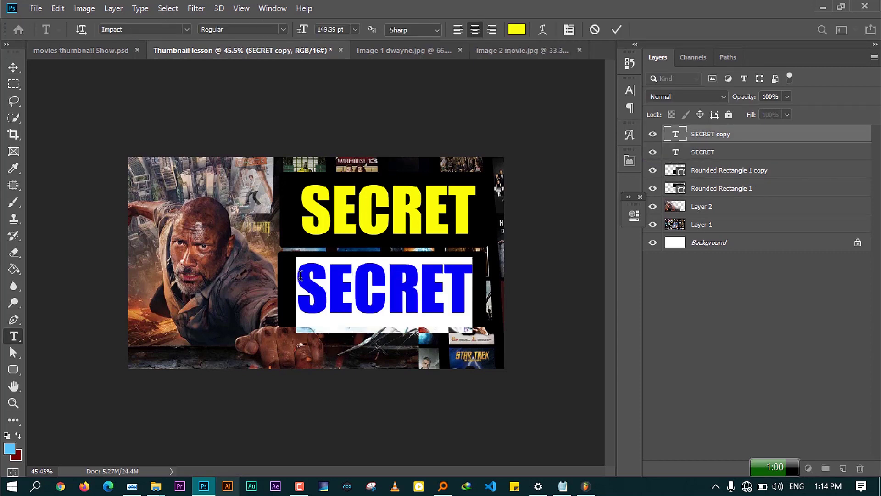
pyautogui.write('REVE')
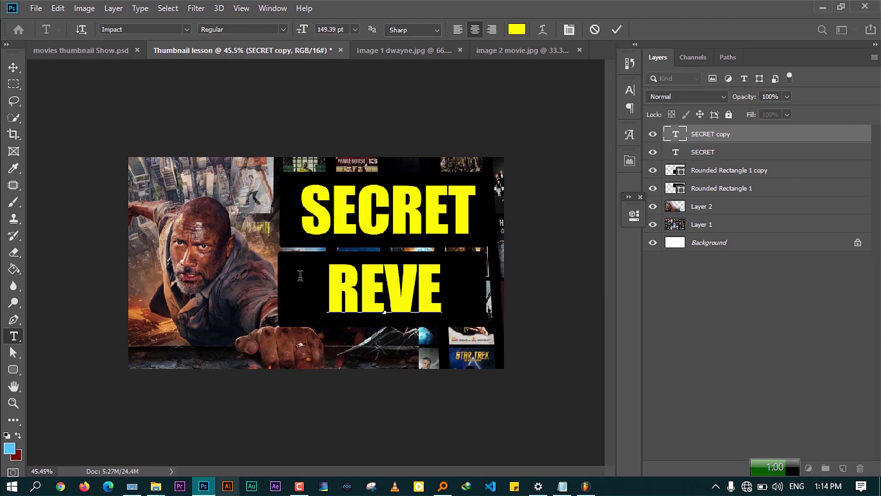
pyautogui.write('ALED')
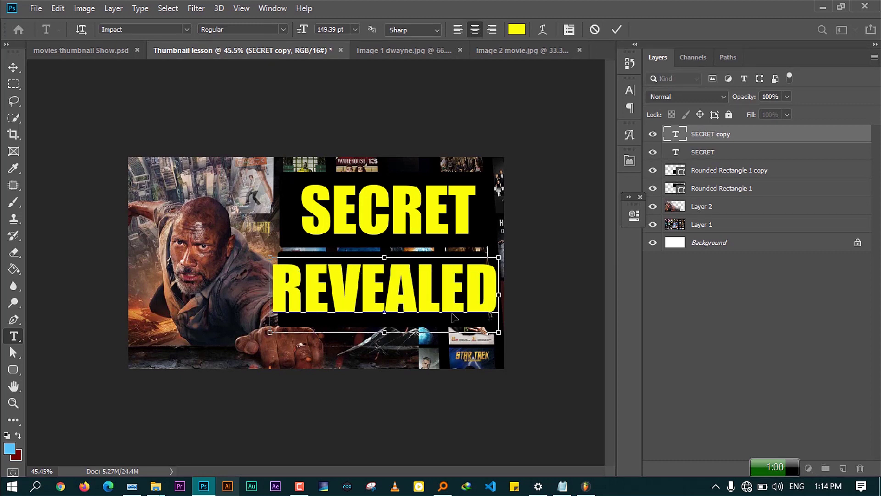
# - Shrink the REVEALED text and position it so that it fits inside the lower black box
pyautogui.moveTo(503, 337); pyautogui.dragTo(495, 328)
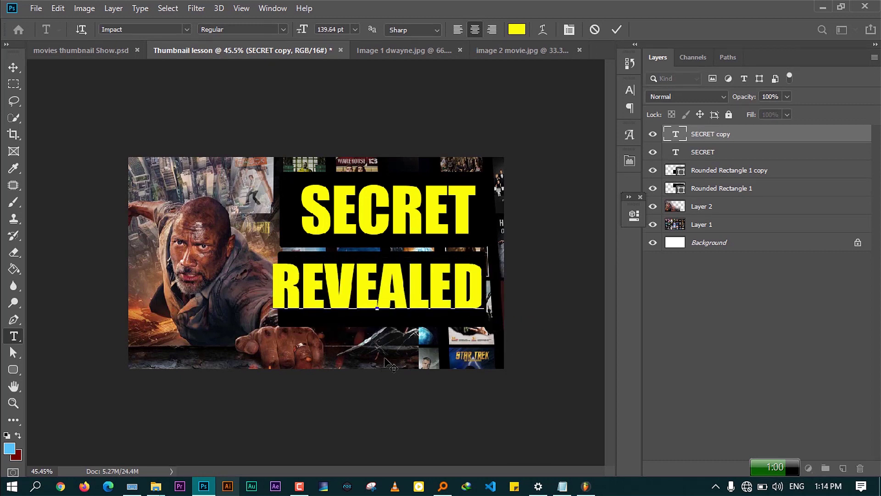
pyautogui.moveTo(404, 365); pyautogui.dragTo(398, 369)
pyautogui.moveTo(488, 325); pyautogui.dragTo(481, 326)
pyautogui.hotkey('ctrl', 'Return')
pyautogui.press('v')
# - Check the thumbnail at small size, and shift the SECRET text and the actor photo slightly left
pyautogui.scroll(-2, 288, 226)
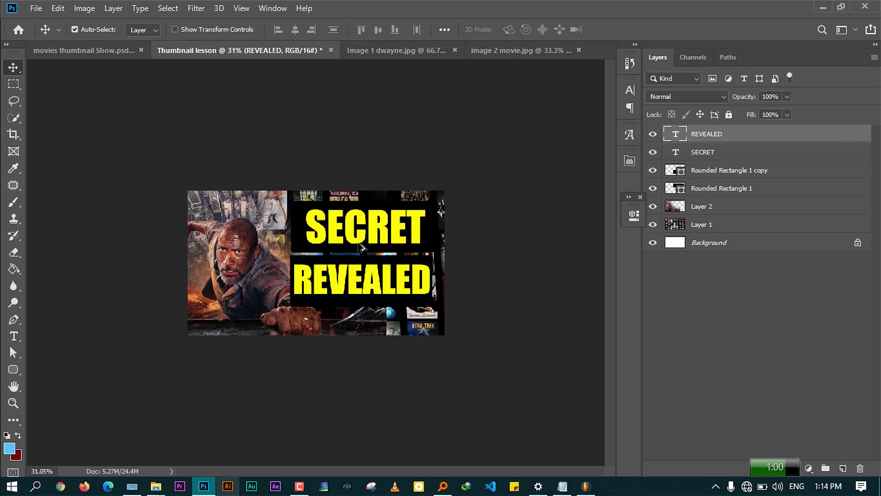
pyautogui.scroll(-4, 288, 226)
pyautogui.scroll(6, 299, 267)
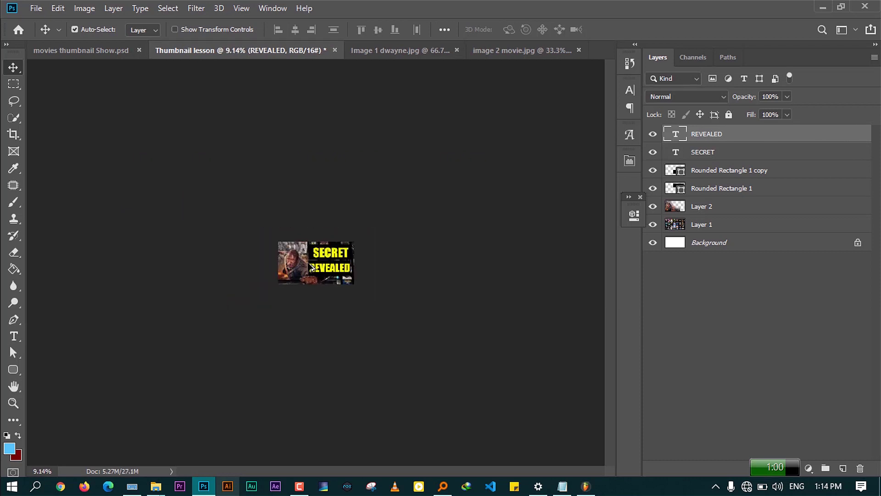
pyautogui.scroll(-2, 312, 261)
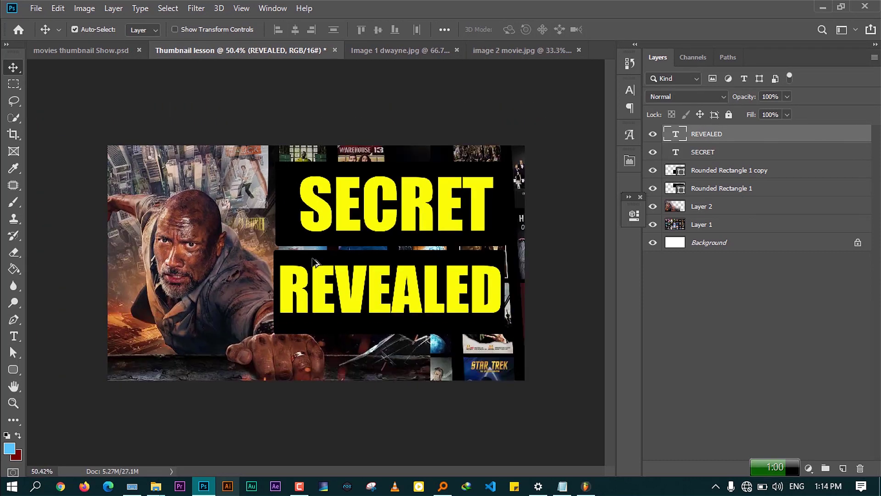
pyautogui.moveTo(424, 218); pyautogui.dragTo(421, 217)
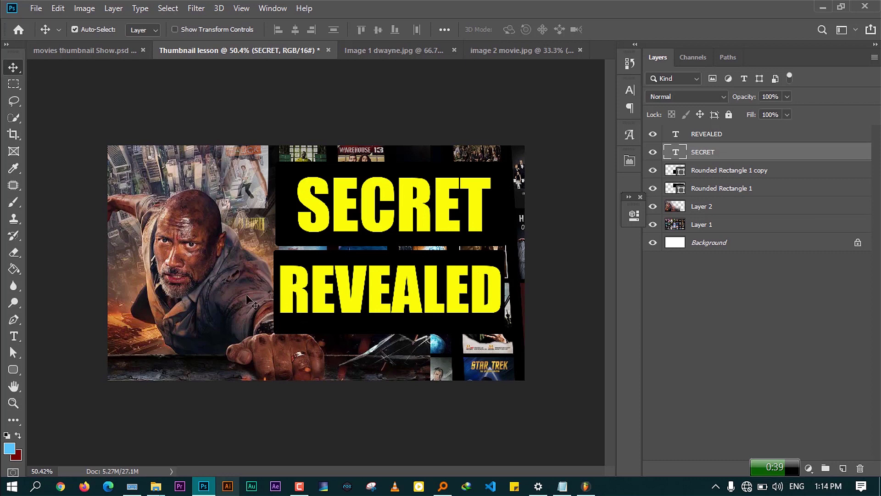
pyautogui.moveTo(231, 298); pyautogui.dragTo(217, 293)
# - Check the arrow in movies thumbnail Show.psd and draw a curved arrow custom shape, about 152 × 216 px, beside REVEALED in Thumbnail lesson
pyautogui.click(111, 50)
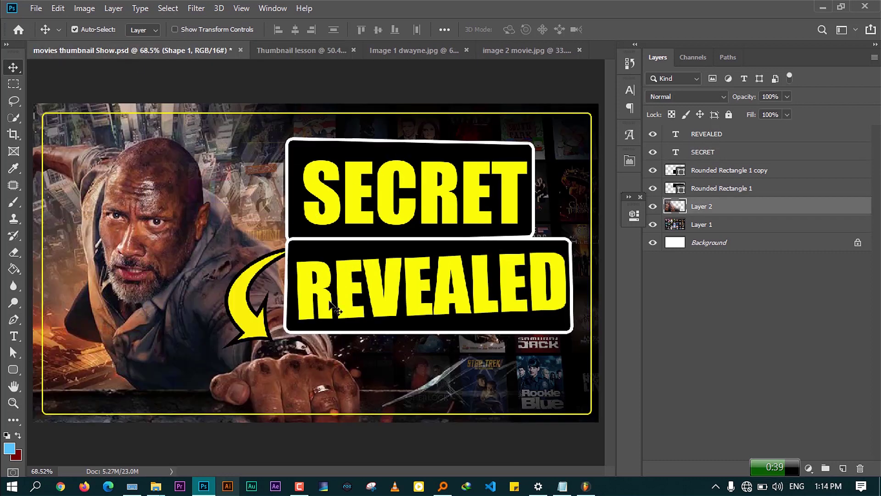
pyautogui.click(293, 50)
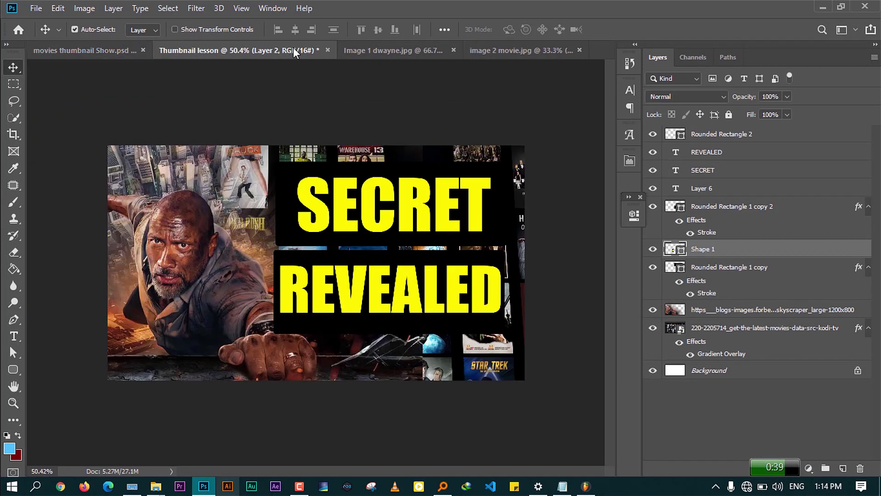
pyautogui.moveTo(10, 375); pyautogui.dragTo(72, 370)
pyautogui.rightClick(16, 371)
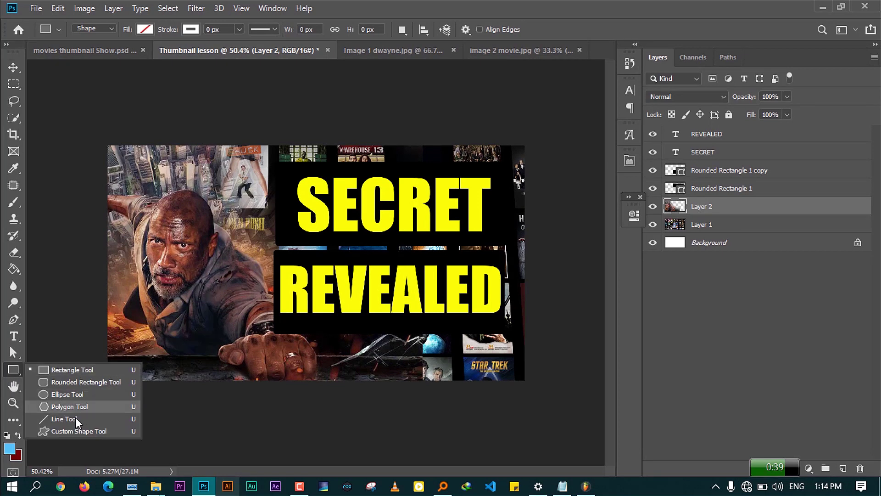
pyautogui.click(78, 432)
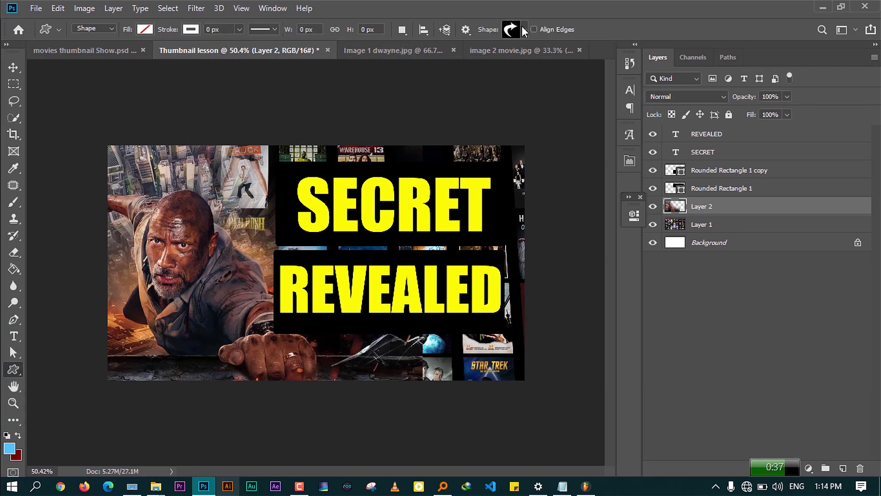
pyautogui.click(523, 29)
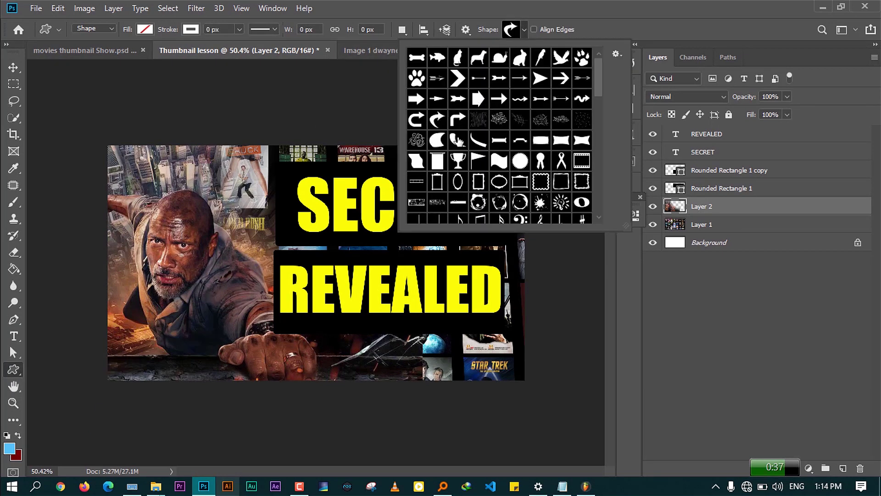
pyautogui.doubleClick(437, 120)
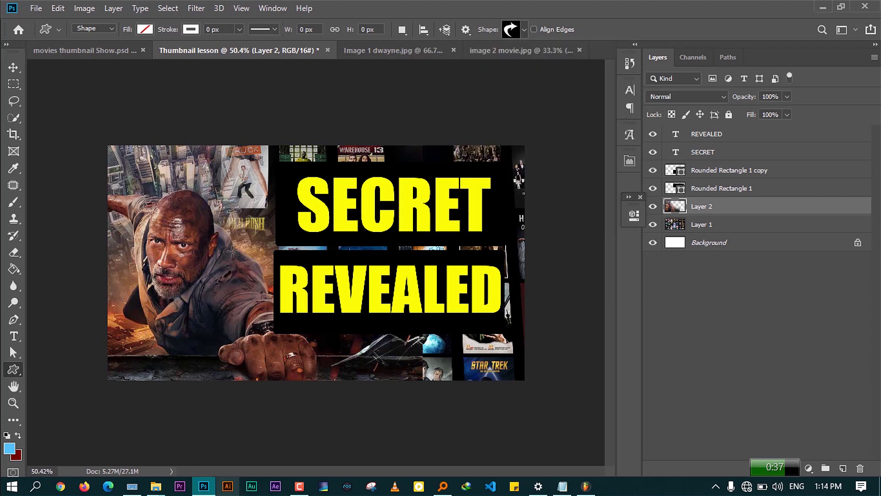
pyautogui.moveTo(221, 254); pyautogui.dragTo(274, 328)
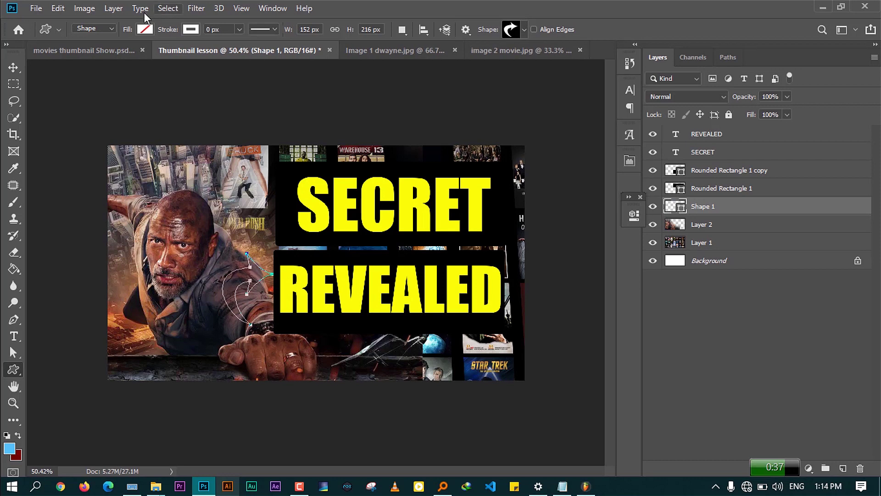
# - Fill the curved arrow with yellow and give it a thin black outline
pyautogui.click(146, 30)
pyautogui.click(89, 97)
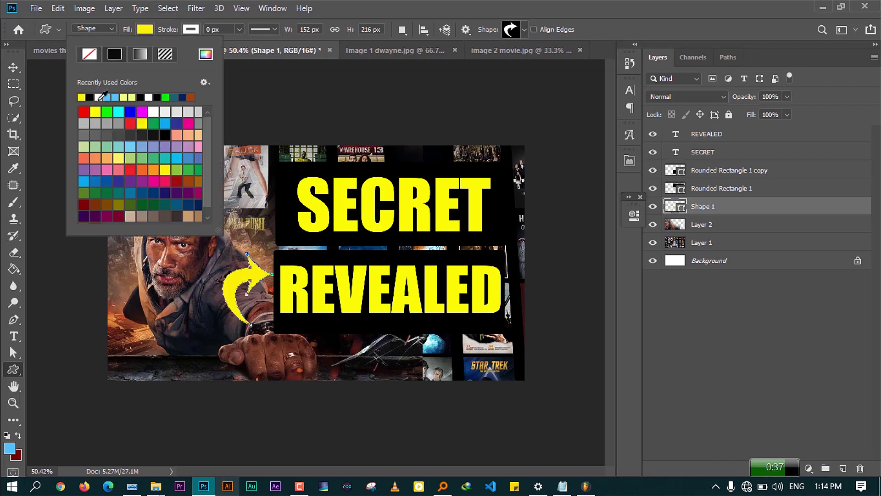
pyautogui.press('Return')
pyautogui.click(192, 29)
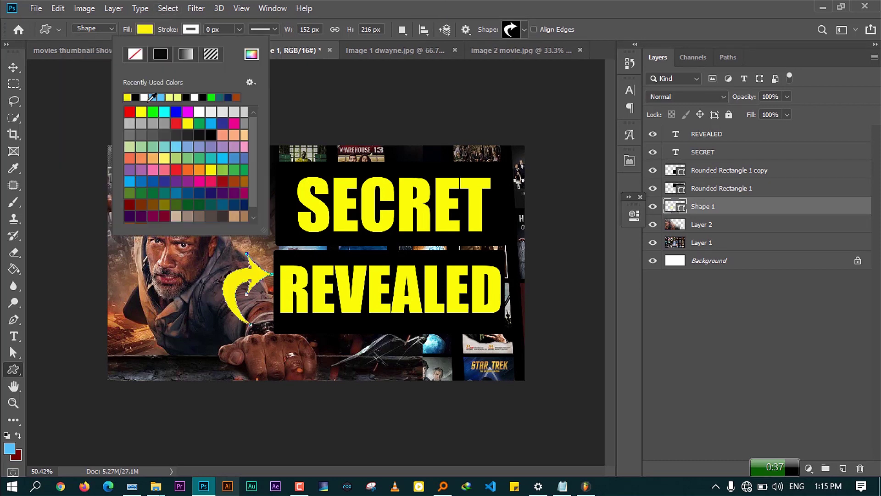
pyautogui.click(137, 97)
pyautogui.press('Return')
pyautogui.moveTo(179, 31); pyautogui.dragTo(183, 32)
pyautogui.click(15, 68)
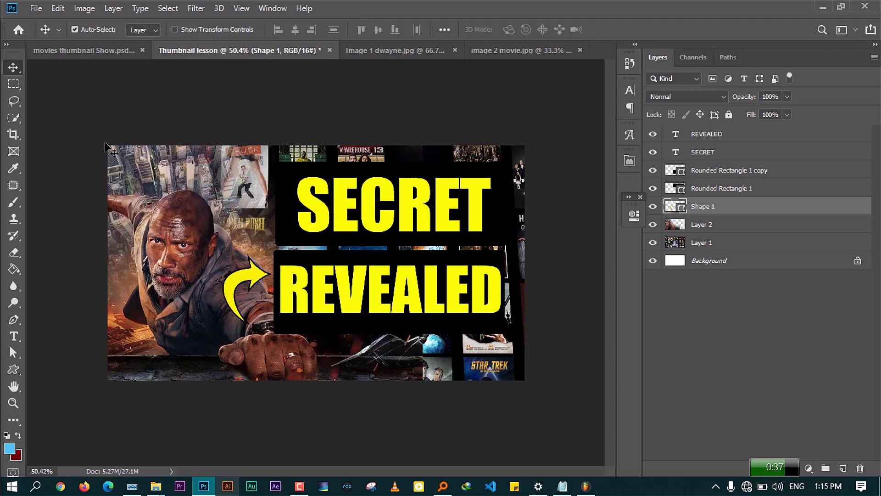
# - Rotate the arrow to about 114°, move it slightly down and right, and flip it horizontally so it points down toward the fist
pyautogui.hotkey('ctrl', 't')
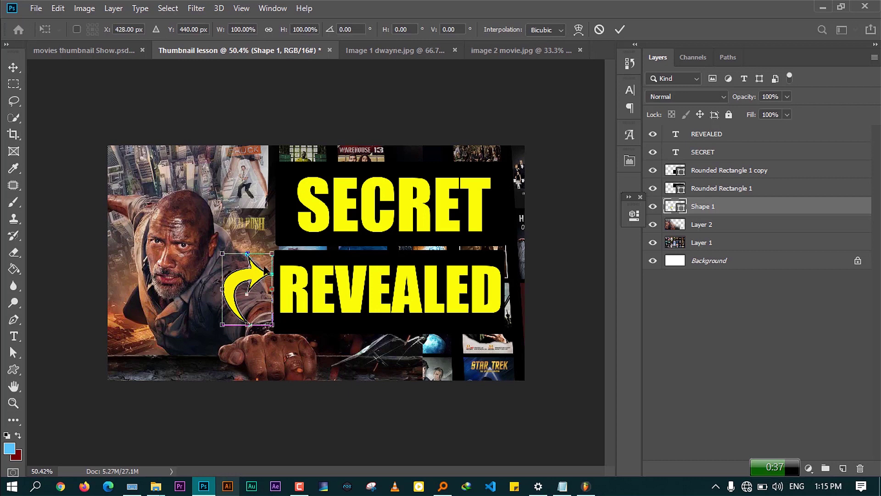
pyautogui.moveTo(280, 318); pyautogui.dragTo(187, 284)
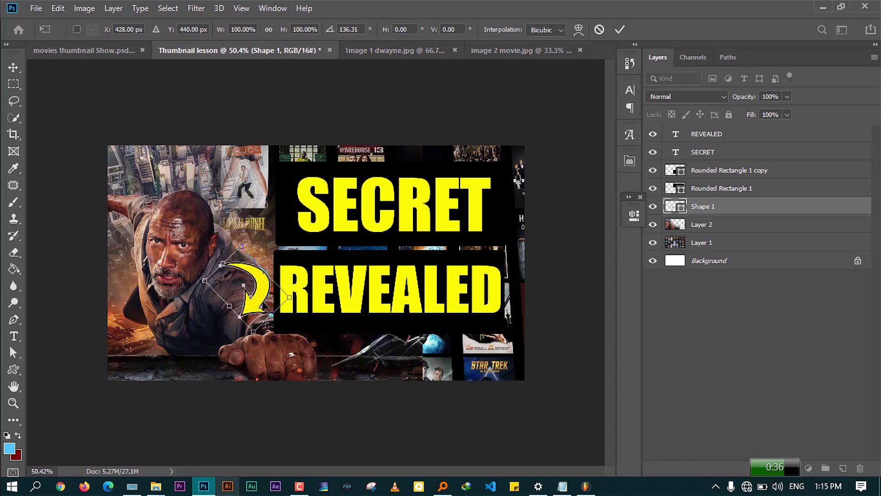
pyautogui.moveTo(298, 295); pyautogui.dragTo(279, 272)
pyautogui.rightClick(276, 300)
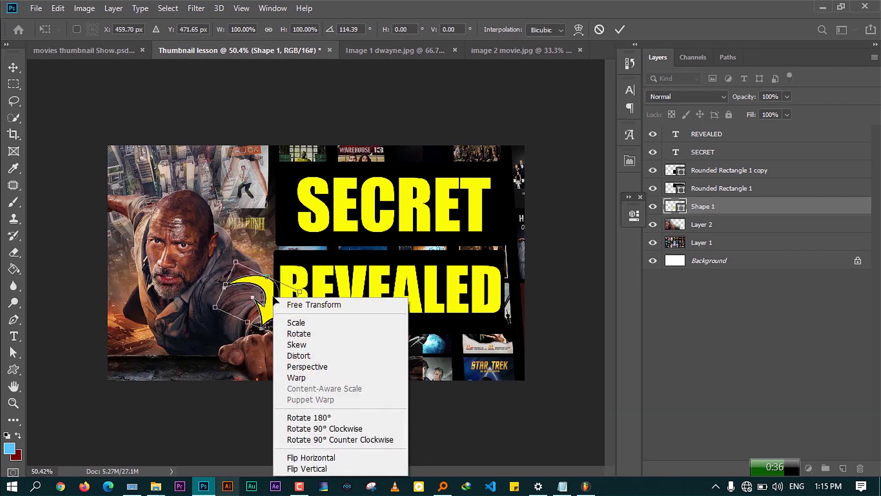
pyautogui.click(368, 457)
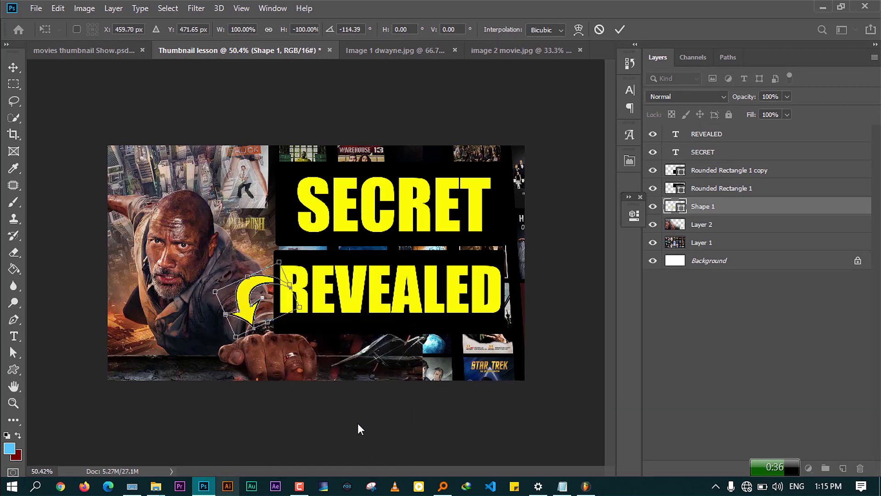
# - Enlarge the flipped arrow to about 124% by 116%, rotate it to about -138°, and place it against the lower box's left edge
pyautogui.moveTo(308, 267); pyautogui.dragTo(294, 251)
pyautogui.moveTo(265, 291); pyautogui.dragTo(265, 278)
pyautogui.moveTo(263, 247)
pyautogui.mouseDown()
pyautogui.moveTo(257, 216)
pyautogui.moveTo(260, 234)
pyautogui.mouseUp()
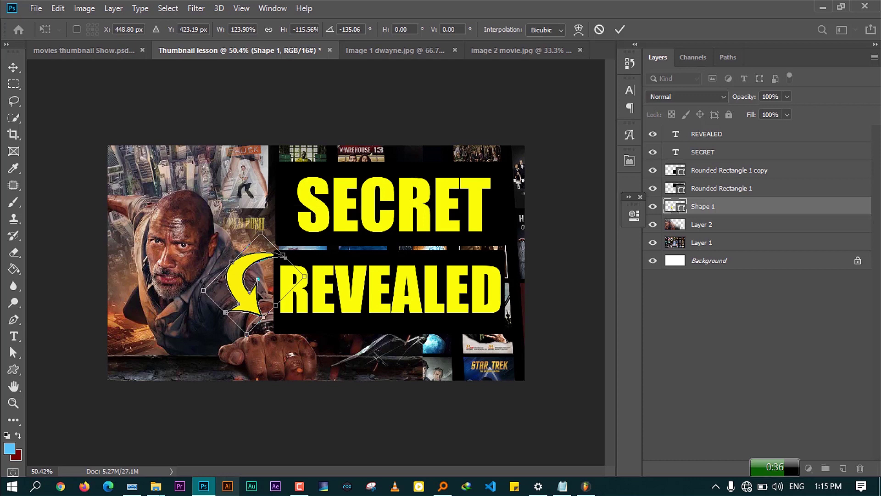
pyautogui.moveTo(323, 269); pyautogui.dragTo(320, 265)
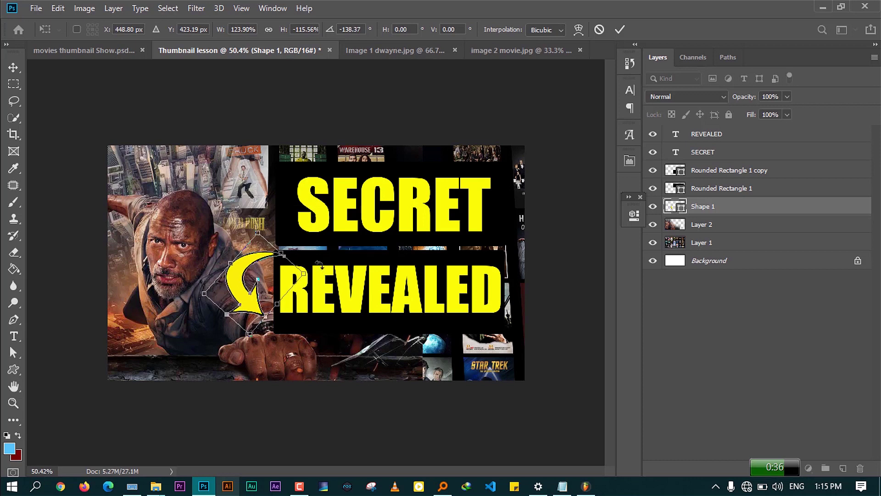
pyautogui.press('Return')
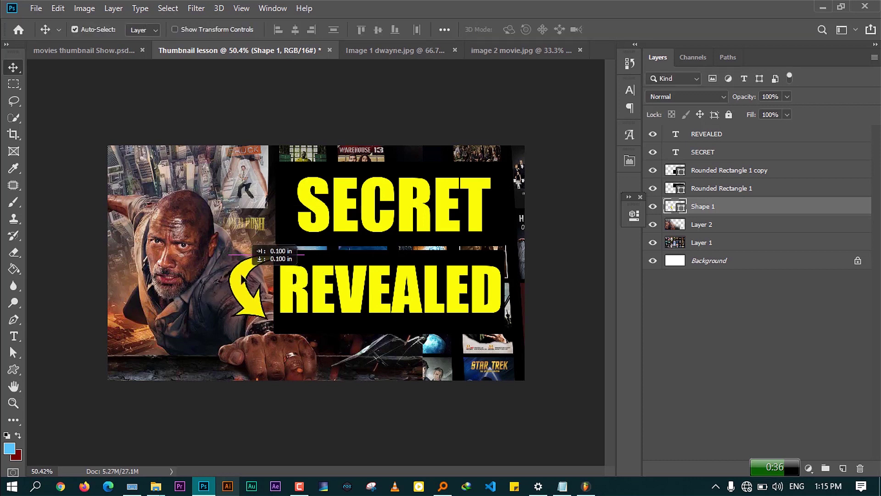
# - Compare the title boxes in Thumbnail lesson with the outlined boxes in movies thumbnail Show.psd
pyautogui.scroll(-3, 267, 284)
pyautogui.scroll(3, 296, 293)
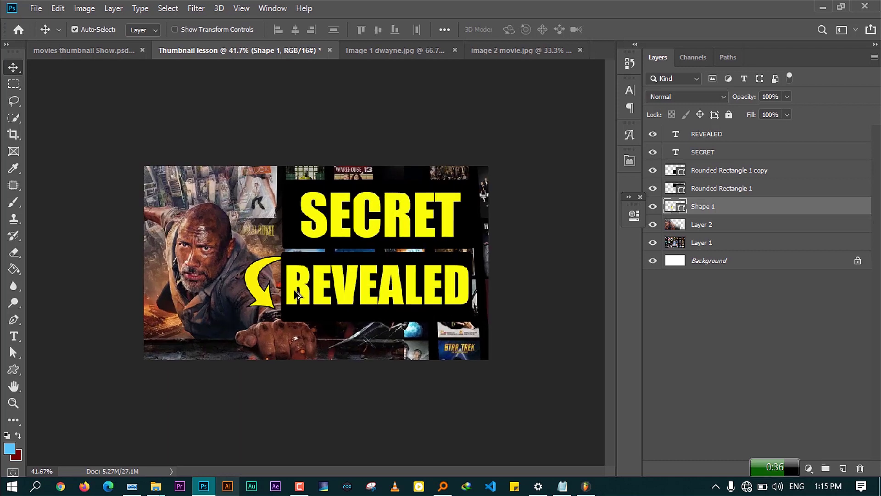
pyautogui.scroll(1, 307, 293)
pyautogui.scroll(-1, 307, 294)
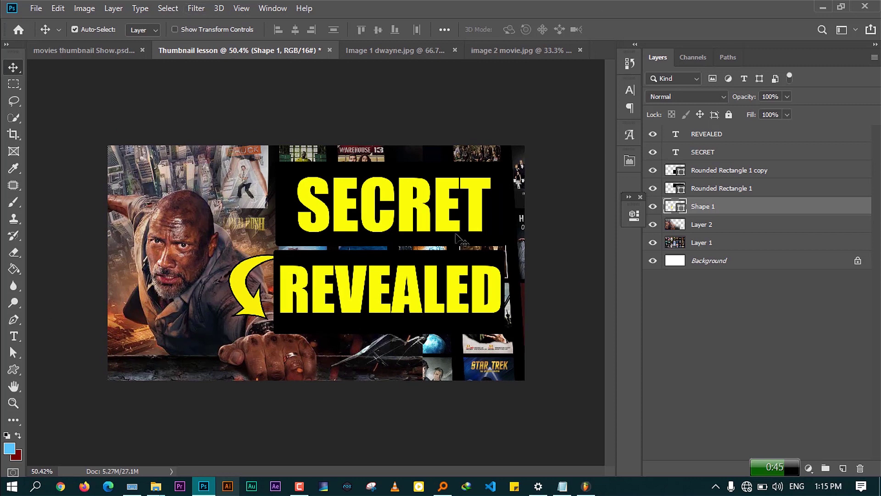
pyautogui.click(114, 50)
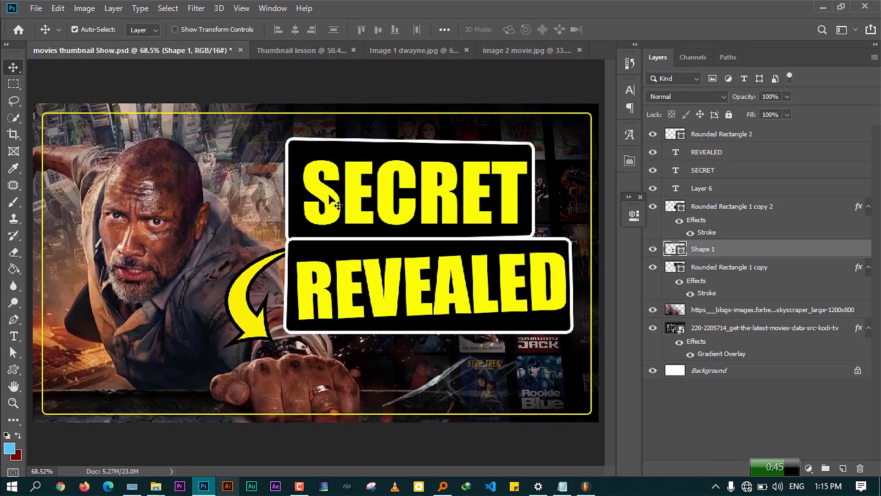
pyautogui.click(287, 50)
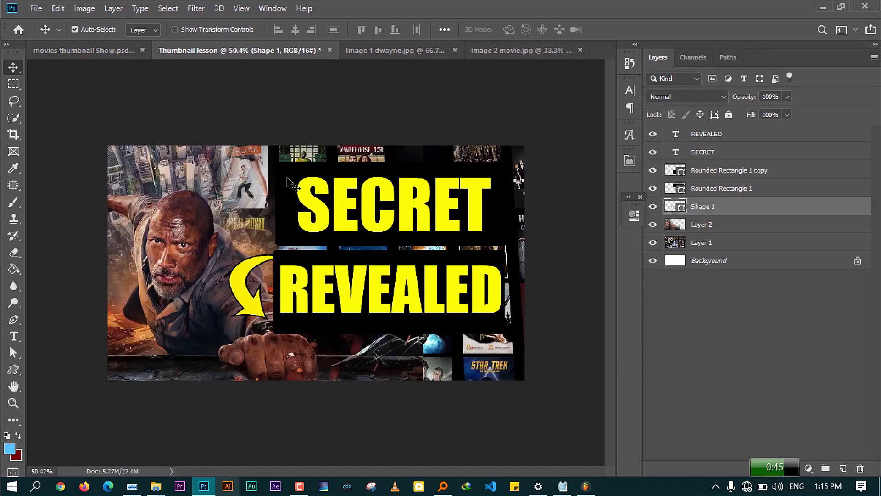
# - Give the black box behind SECRET a yellow stroke 6 px thick
pyautogui.click(328, 175)
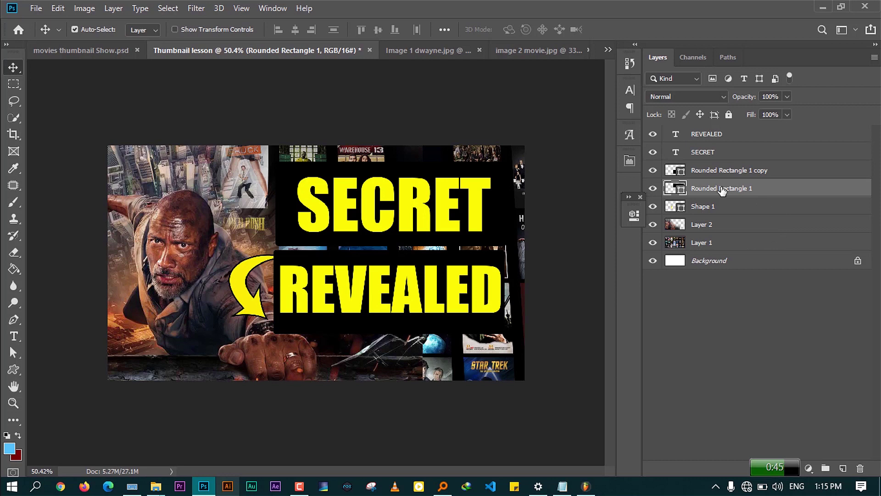
pyautogui.click(13, 369)
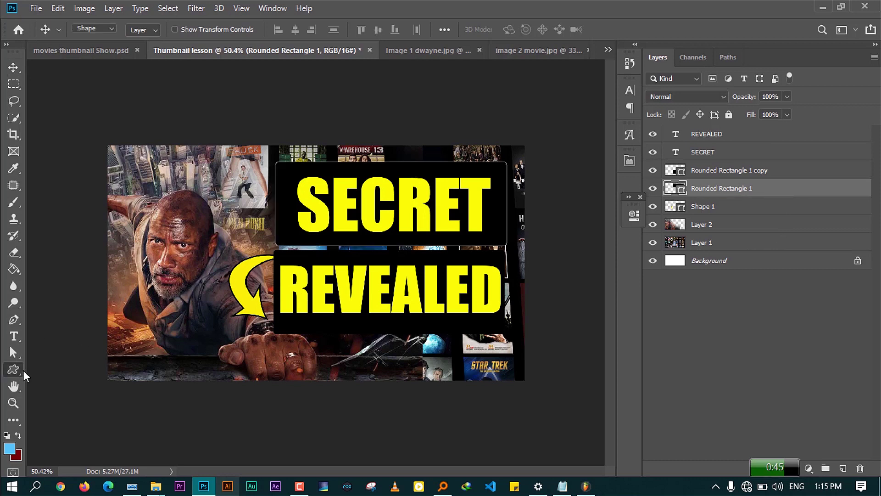
pyautogui.click(191, 30)
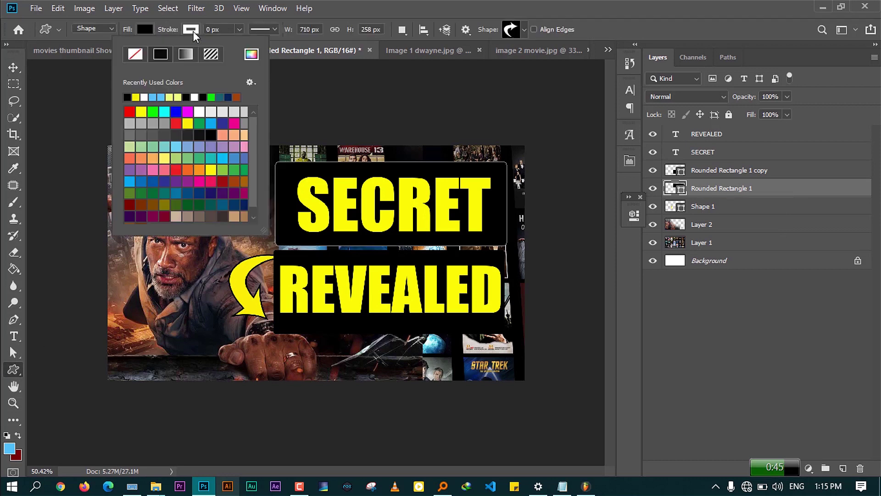
pyautogui.click(137, 97)
pyautogui.press('Return')
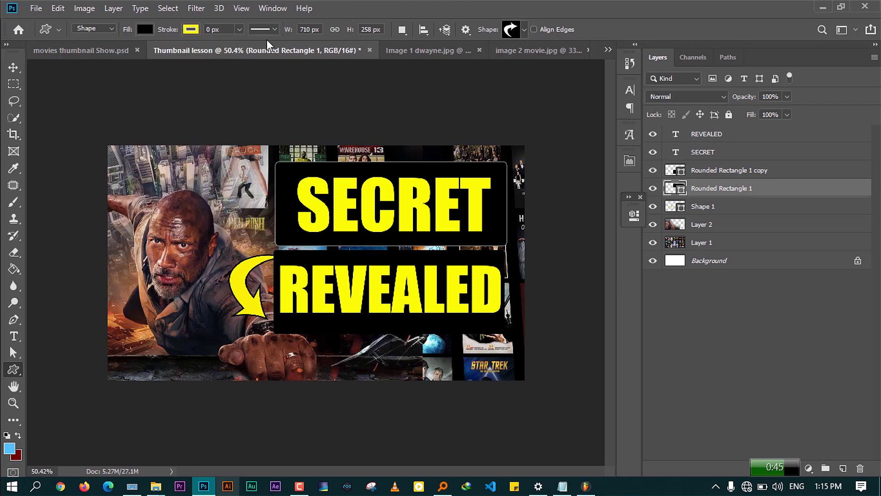
pyautogui.moveTo(170, 30); pyautogui.dragTo(173, 33)
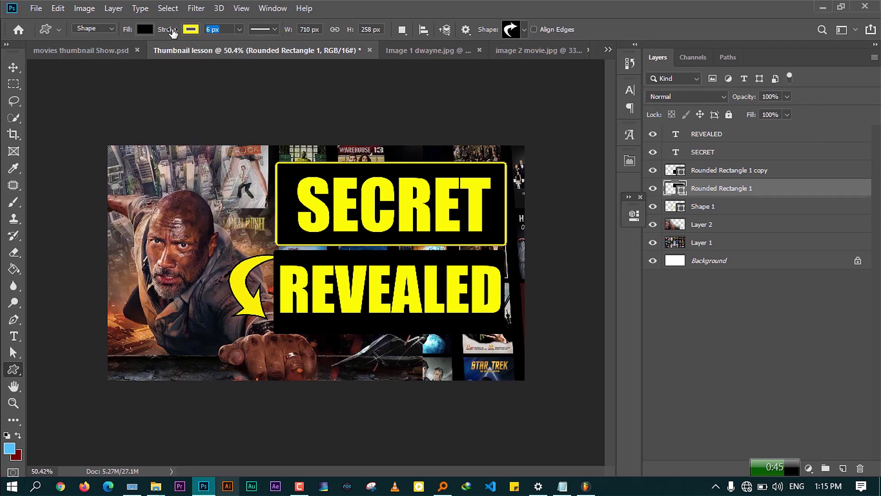
pyautogui.press('Return')
# - Give the black box behind REVEALED a yellow stroke about as thick as the upper box's outline
pyautogui.click(734, 172)
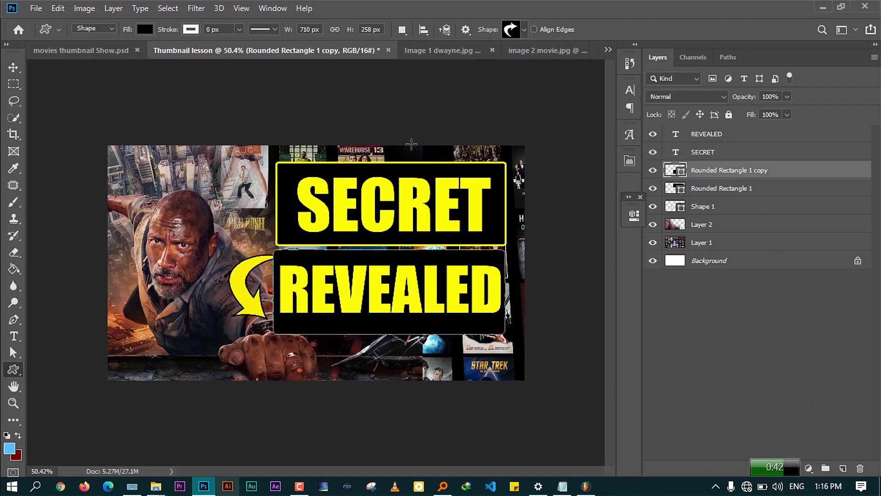
pyautogui.click(189, 30)
pyautogui.click(127, 96)
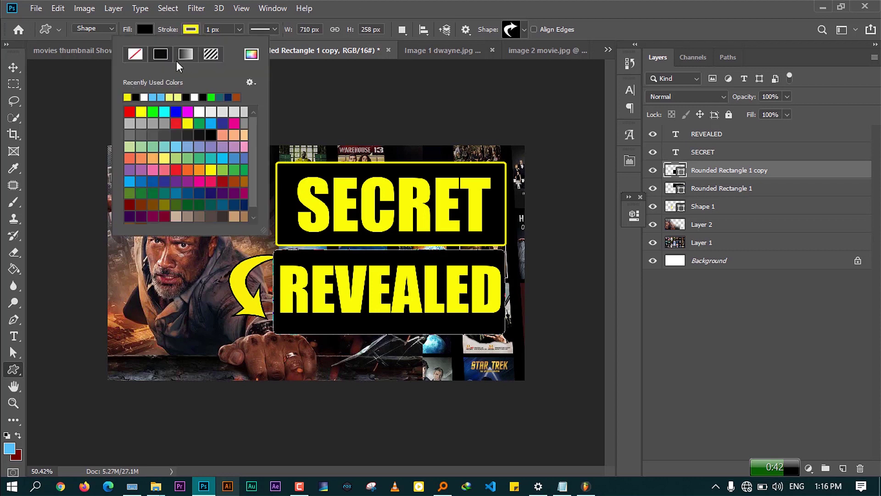
pyautogui.press('Escape')
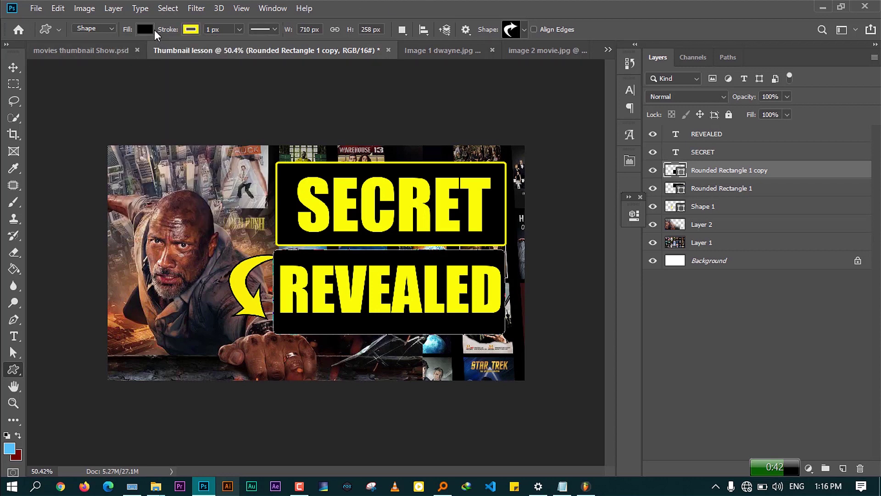
pyautogui.moveTo(169, 32); pyautogui.dragTo(168, 38)
pyautogui.click(13, 67)
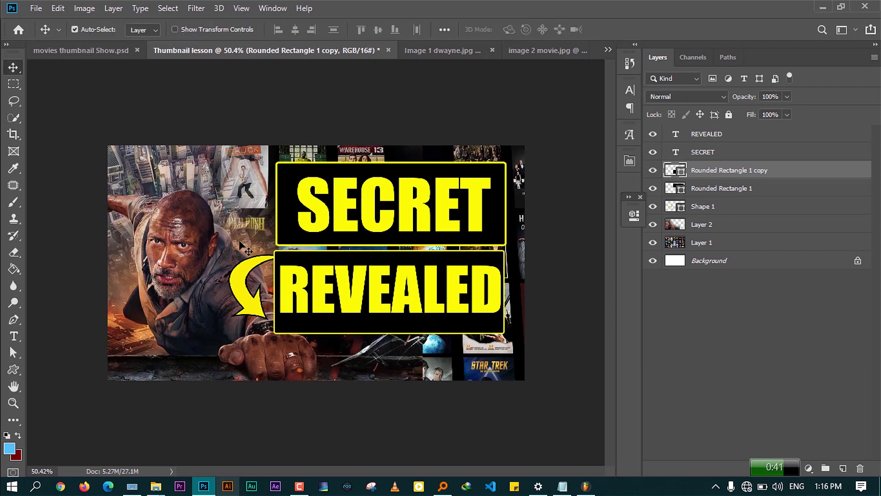
# - Widen the box behind SECRET slightly with a Perspective transform, spreading its upper and lower corners outward by about the same amount
pyautogui.scroll(-3, 239, 243)
pyautogui.scroll(4, 314, 314)
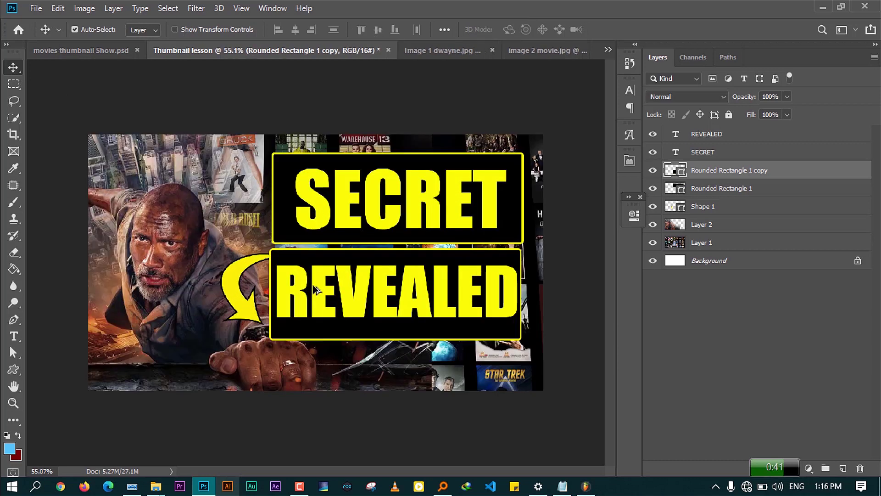
pyautogui.scroll(1, 315, 289)
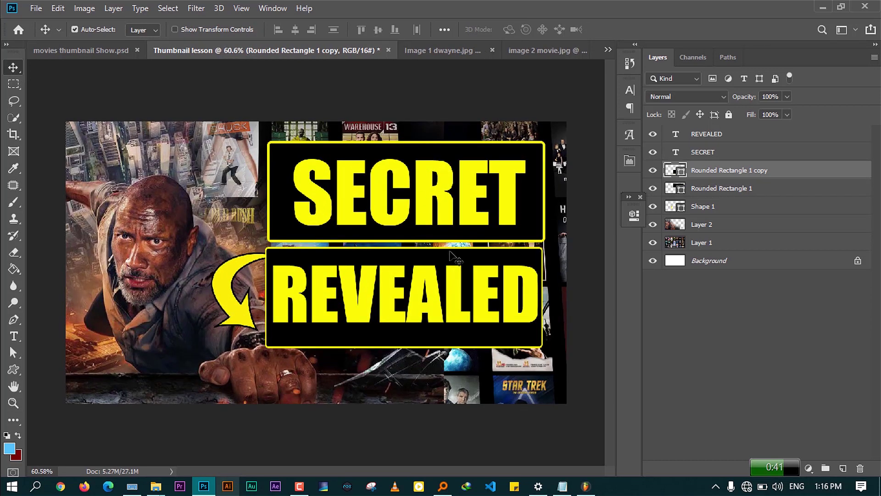
pyautogui.click(411, 151)
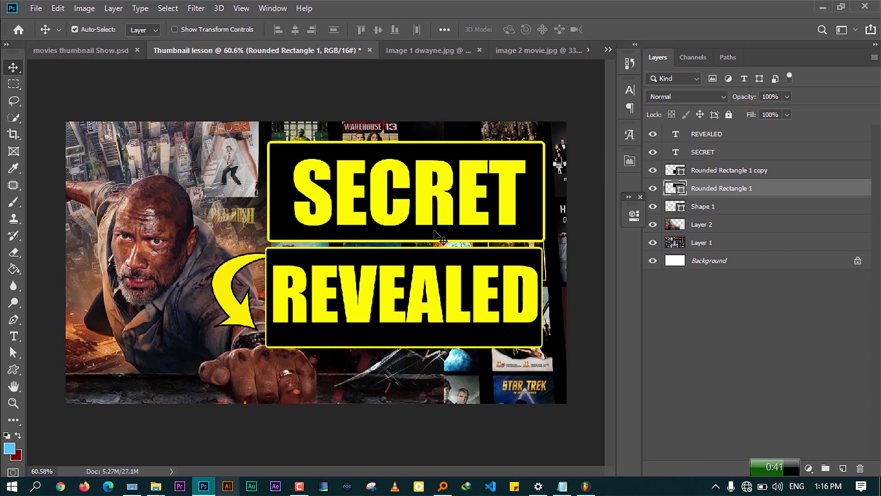
pyautogui.press('ctrl')
pyautogui.hotkey('ctrl', 't')
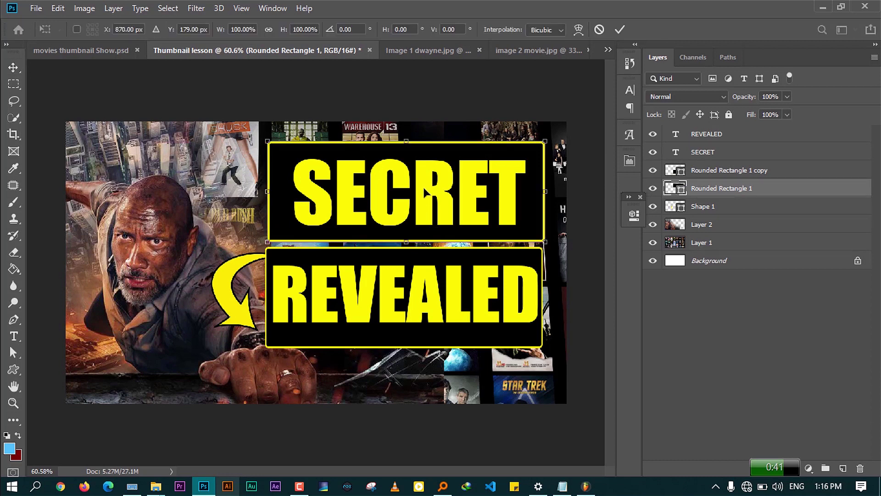
pyautogui.rightClick(417, 157)
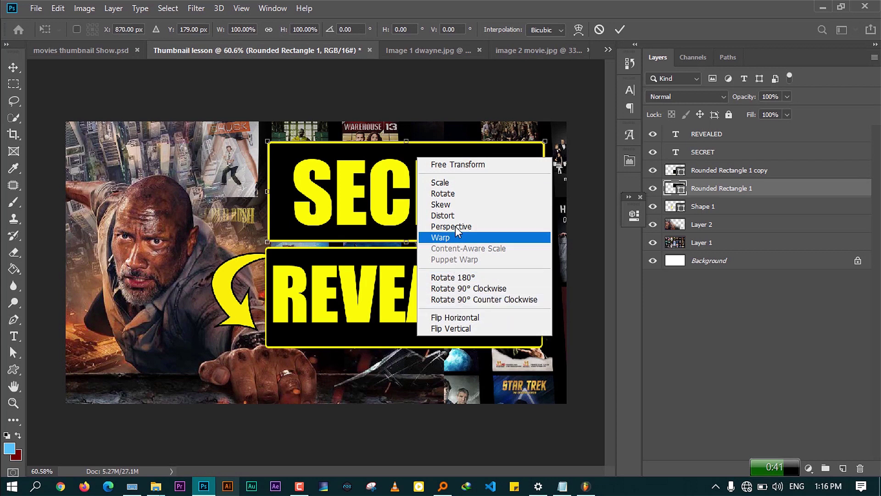
pyautogui.click(423, 200)
pyautogui.moveTo(268, 146)
pyautogui.mouseDown()
pyautogui.moveTo(270, 154)
pyautogui.moveTo(261, 147)
pyautogui.mouseUp()
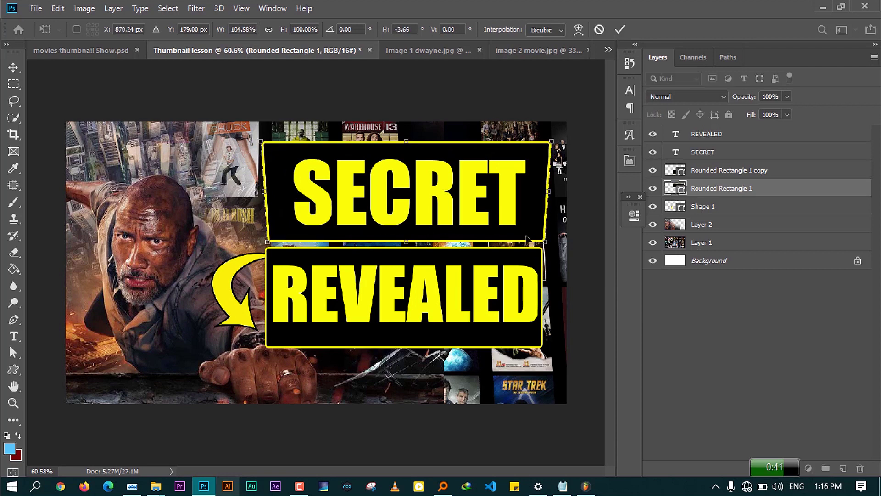
pyautogui.moveTo(545, 243); pyautogui.dragTo(552, 239)
pyautogui.press('Return')
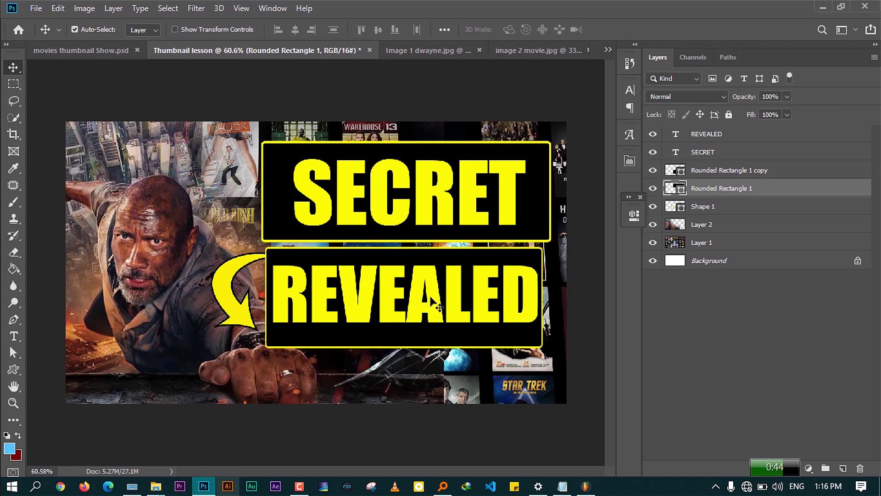
# - Apply a Perspective transform to the box behind REVEALED, flaring its lower edge outward and raising its upper-right corner slightly
pyautogui.click(361, 338)
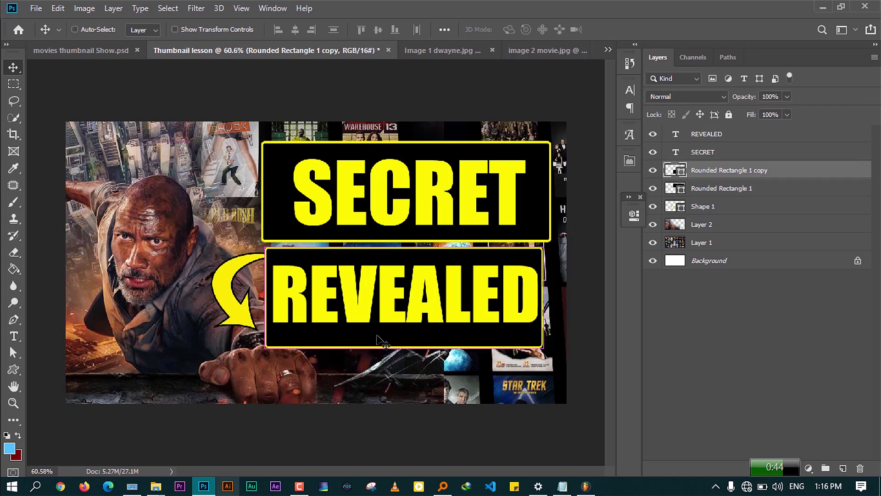
pyautogui.hotkey('ctrl', 't')
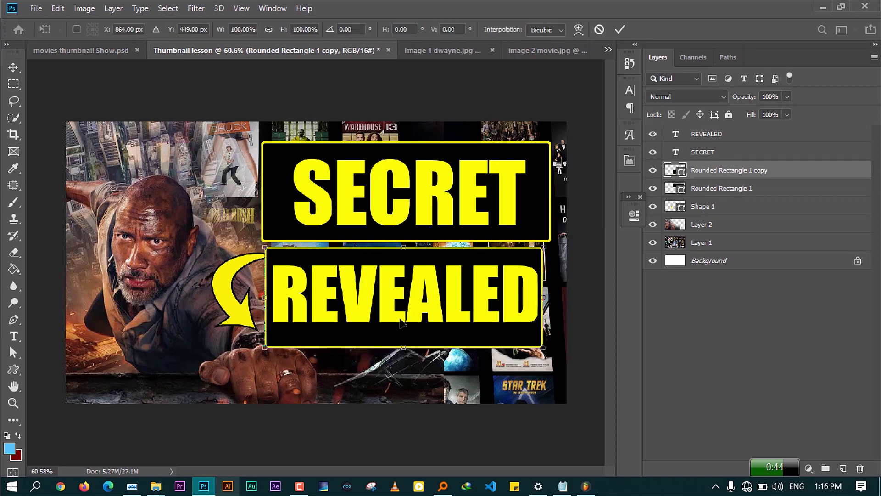
pyautogui.rightClick(385, 340)
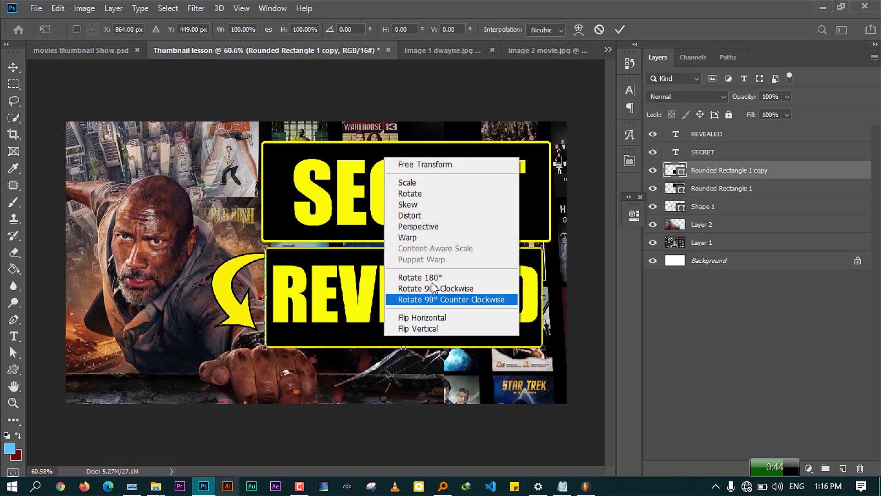
pyautogui.click(433, 227)
pyautogui.moveTo(264, 349); pyautogui.dragTo(259, 352)
pyautogui.moveTo(542, 248); pyautogui.dragTo(543, 246)
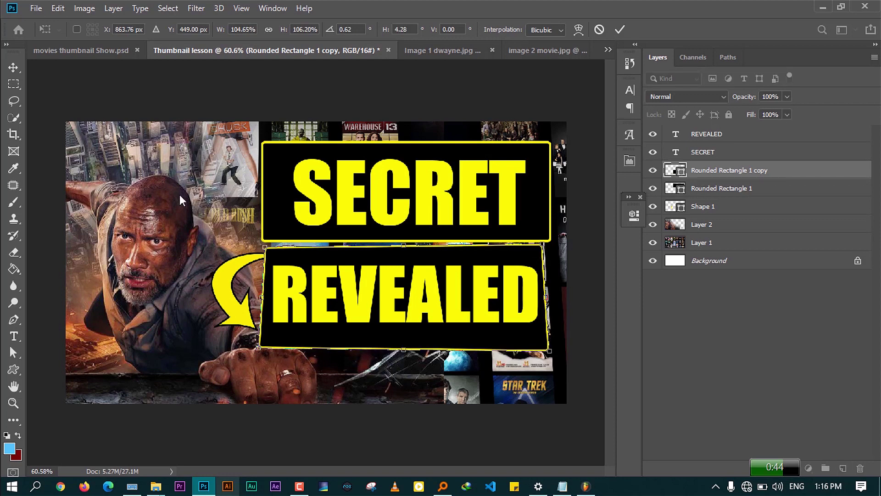
pyautogui.click(14, 68)
# - Move the lower box up until it meets the SECRET box, and shift the REVEALED text up with it
pyautogui.moveTo(450, 261); pyautogui.dragTo(450, 255)
pyautogui.moveTo(444, 312); pyautogui.dragTo(448, 304)
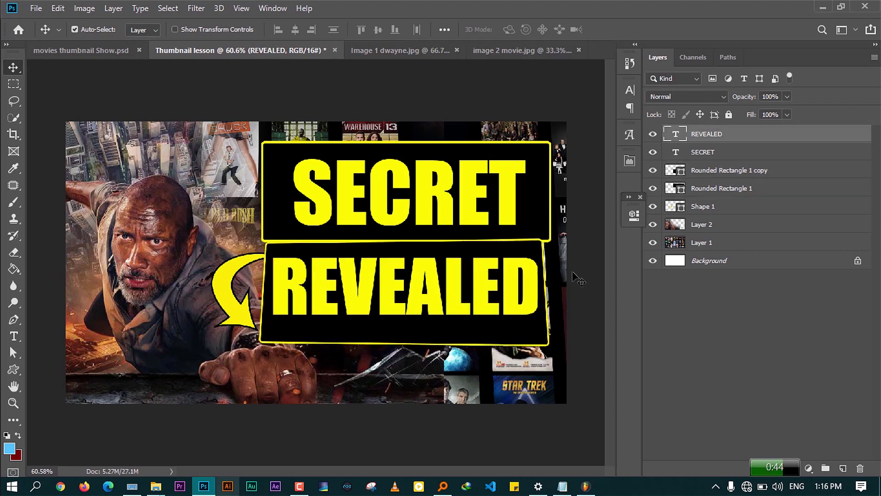
pyautogui.scroll(-10, 413, 294)
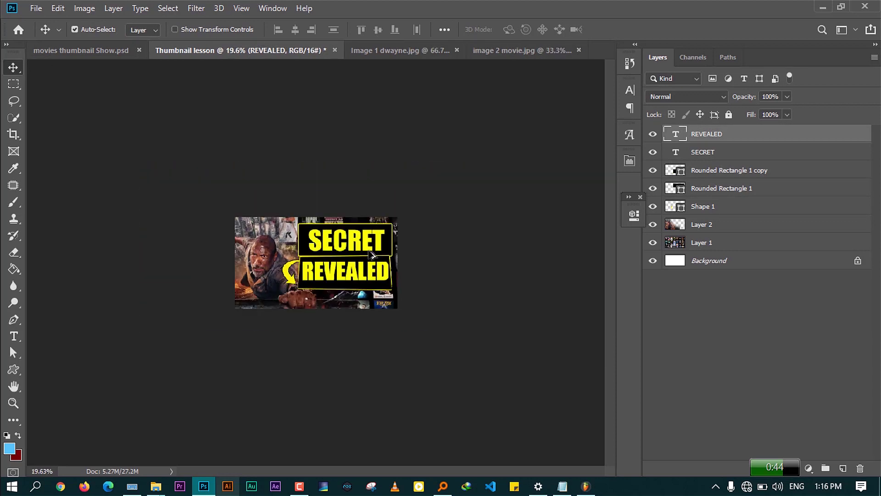
pyautogui.scroll(8, 340, 268)
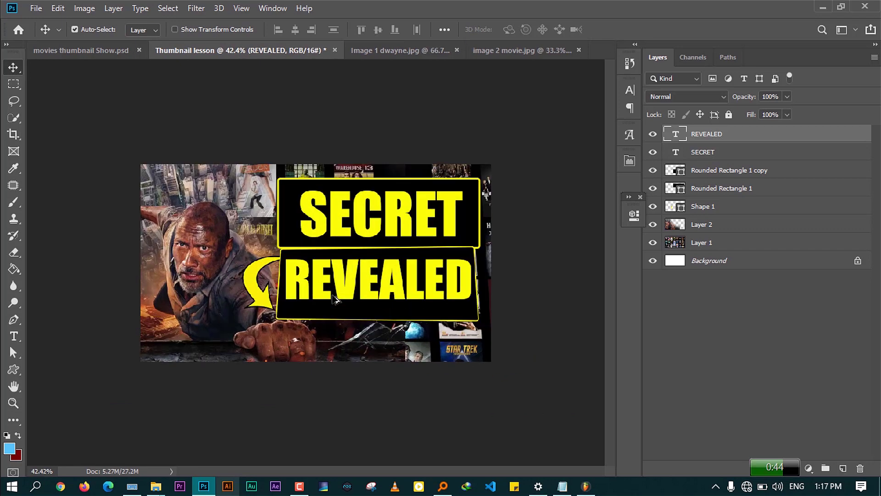
# - Check the border in movies thumbnail Show.psd and draw an unfilled 1250 × 696 px rounded rectangle with 10 px corners just inside Thumbnail lesson's edges
pyautogui.click(106, 49)
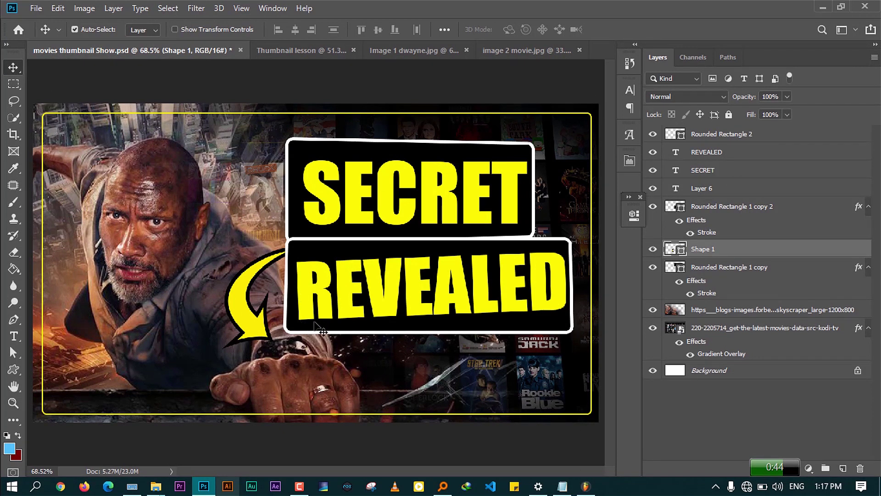
pyautogui.click(290, 49)
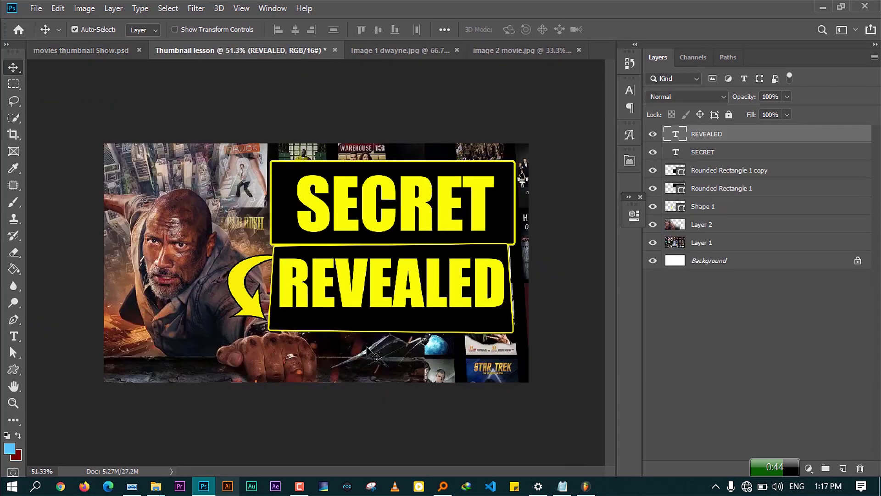
pyautogui.click(13, 369)
pyautogui.click(78, 382)
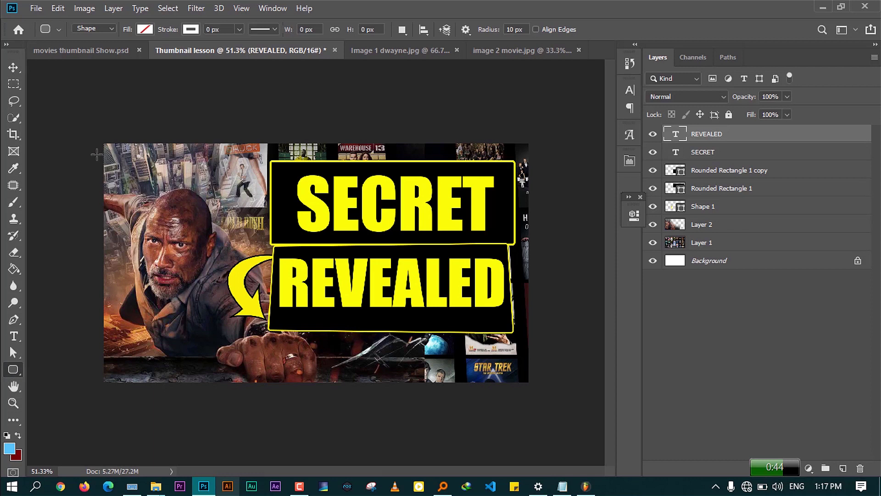
pyautogui.moveTo(108, 143); pyautogui.dragTo(522, 377)
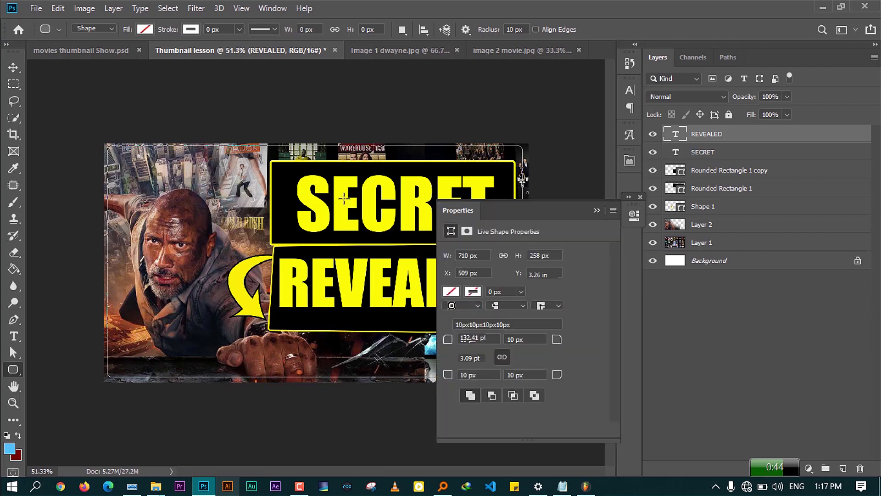
pyautogui.click(600, 204)
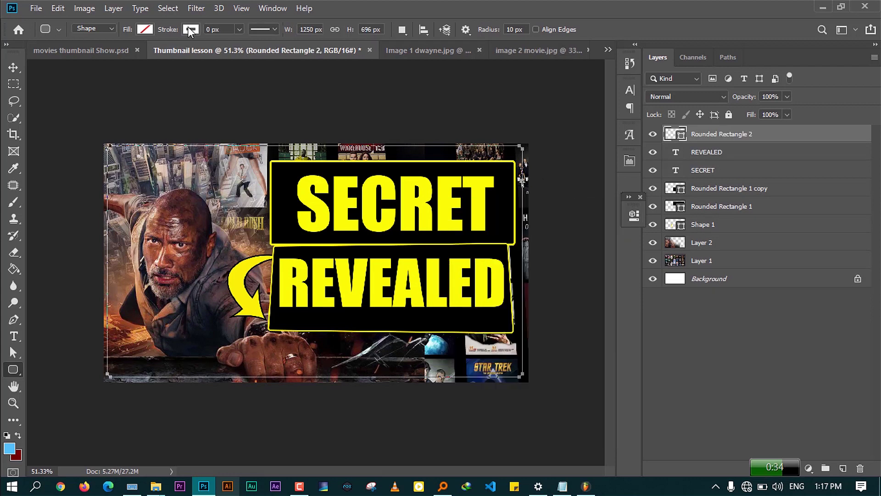
# - Give the rounded border frame a yellow stroke 5 px thick
pyautogui.click(190, 30)
pyautogui.click(128, 96)
pyautogui.click(244, 16)
pyautogui.moveTo(171, 33); pyautogui.dragTo(171, 35)
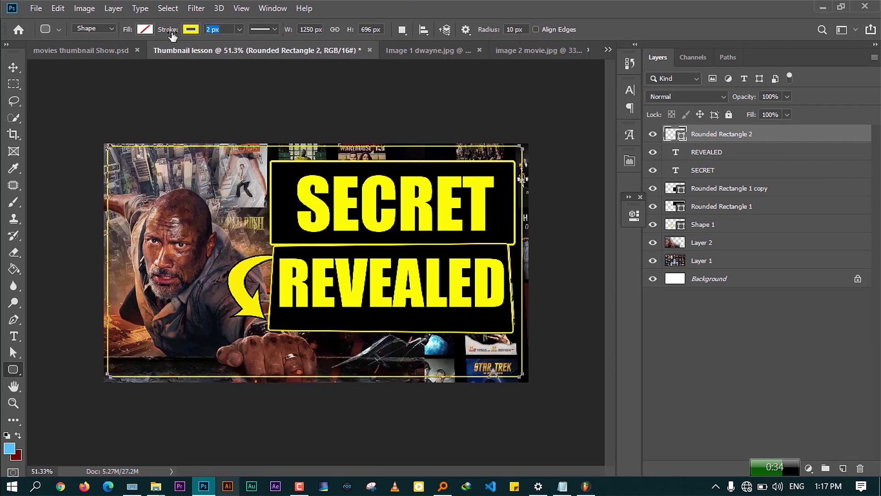
pyautogui.click(13, 67)
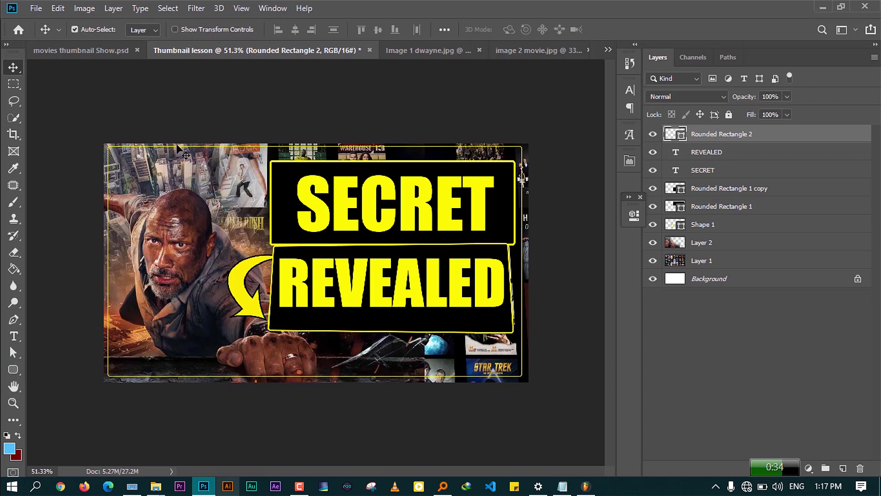
pyautogui.press('u')
pyautogui.moveTo(175, 35); pyautogui.dragTo(176, 35)
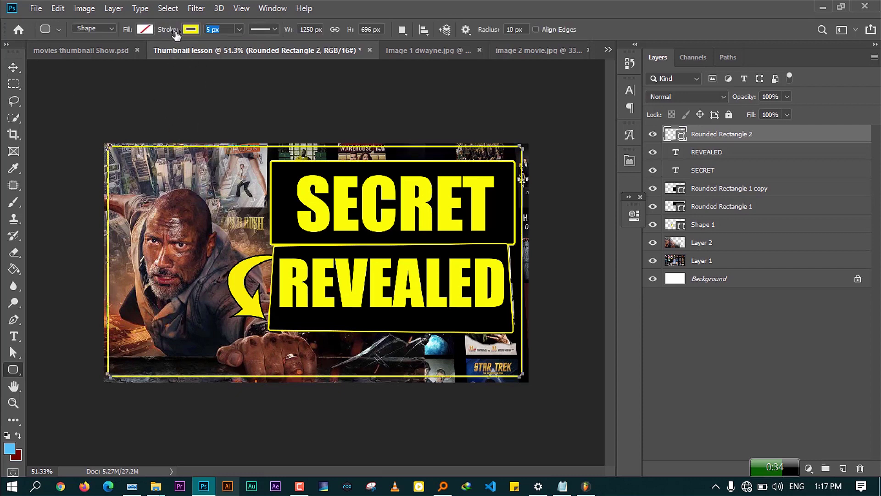
# - Add a reversed radial black-to-transparent Gradient Overlay to Layer 1, the movie-poster collage, keeping the artwork visible beside the dialog
pyautogui.click(13, 67)
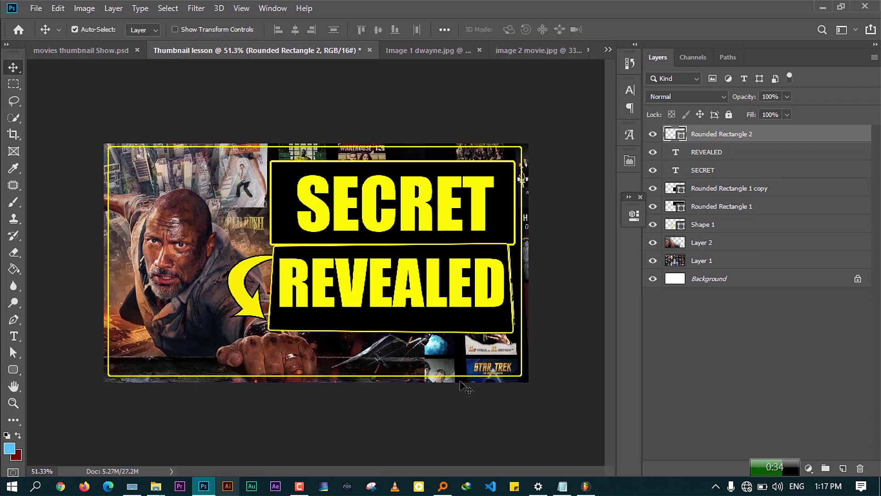
pyautogui.scroll(-3, 260, 287)
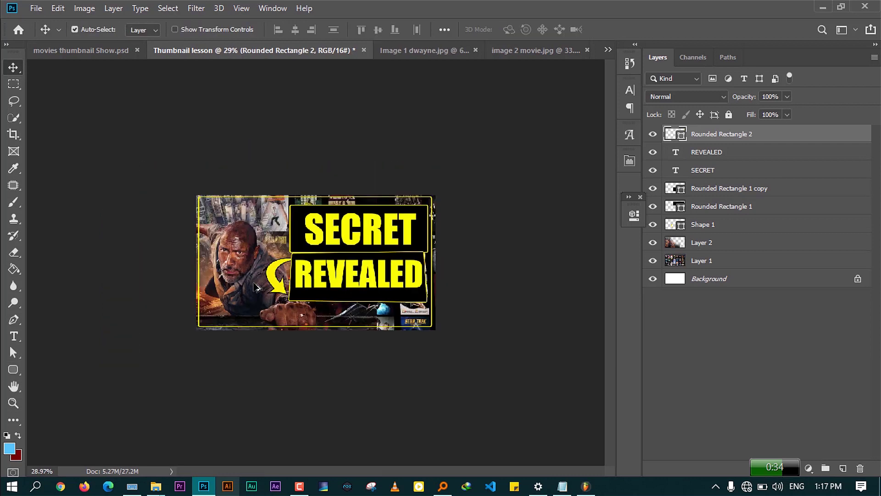
pyautogui.scroll(-2, 257, 287)
pyautogui.scroll(5, 292, 318)
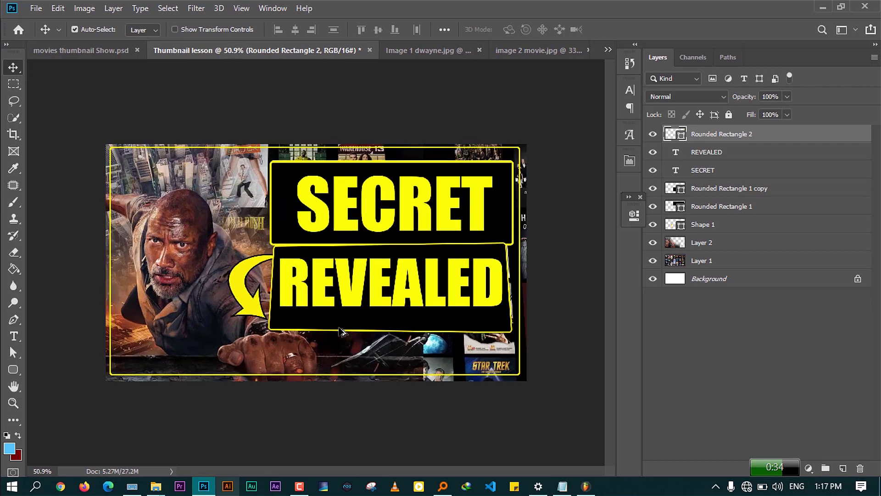
pyautogui.click(709, 261)
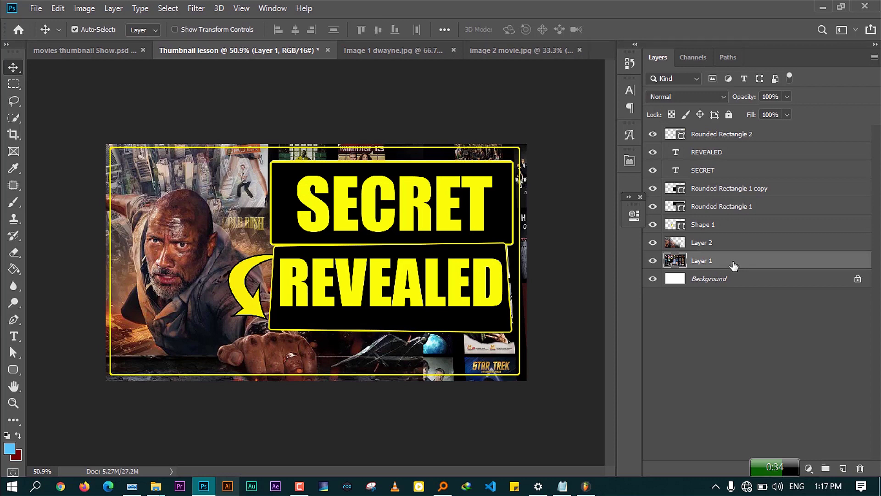
pyautogui.doubleClick(733, 266)
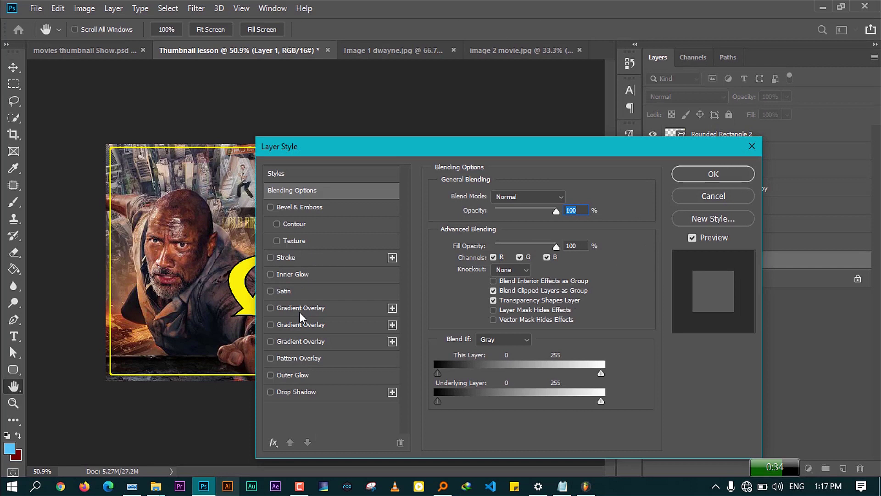
pyautogui.click(301, 312)
pyautogui.moveTo(401, 150); pyautogui.dragTo(630, 25)
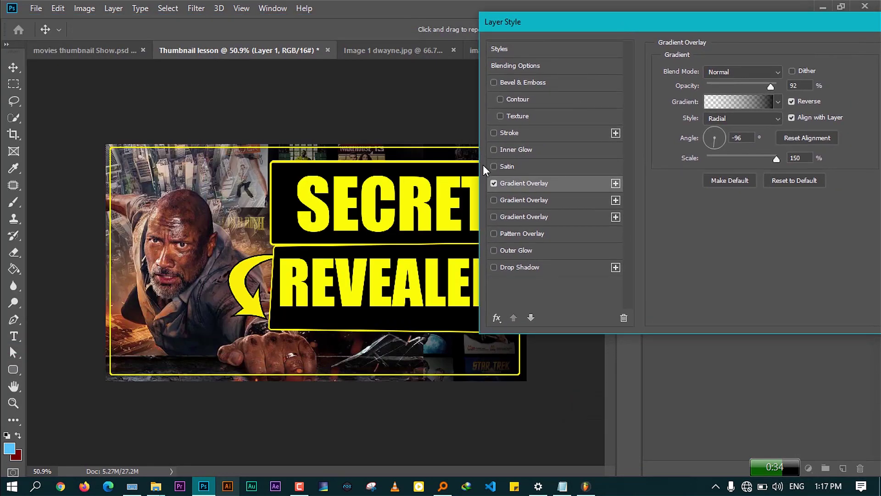
# - Compare the poster collage with and without the Gradient Overlay, leaving the effect enabled
pyautogui.click(491, 185)
pyautogui.click(491, 185)
pyautogui.click(491, 185)
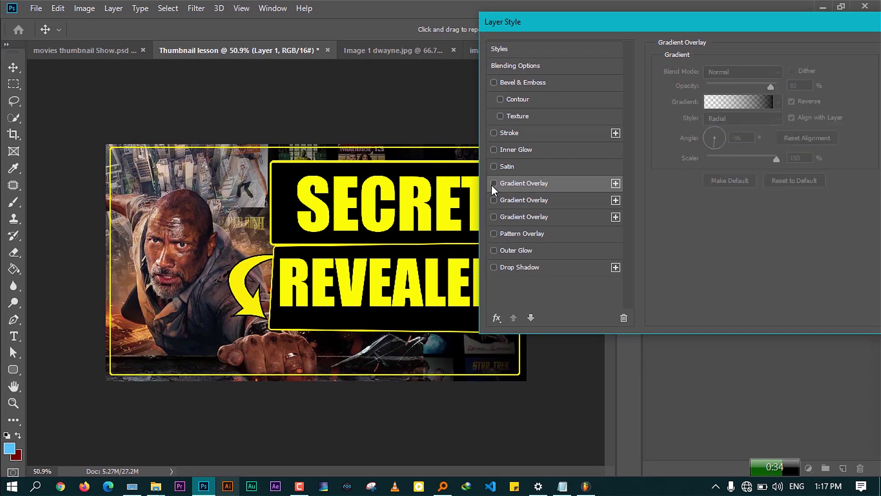
pyautogui.click(492, 185)
pyautogui.click(492, 185)
pyautogui.click(491, 185)
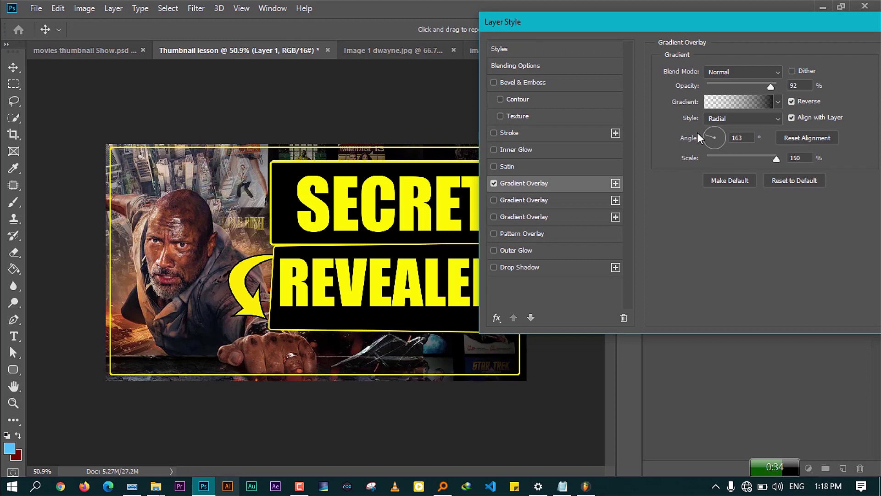
# - Set the Gradient Overlay's angle to -65° and apply the layer style to the poster collage
pyautogui.moveTo(697, 133); pyautogui.dragTo(698, 133)
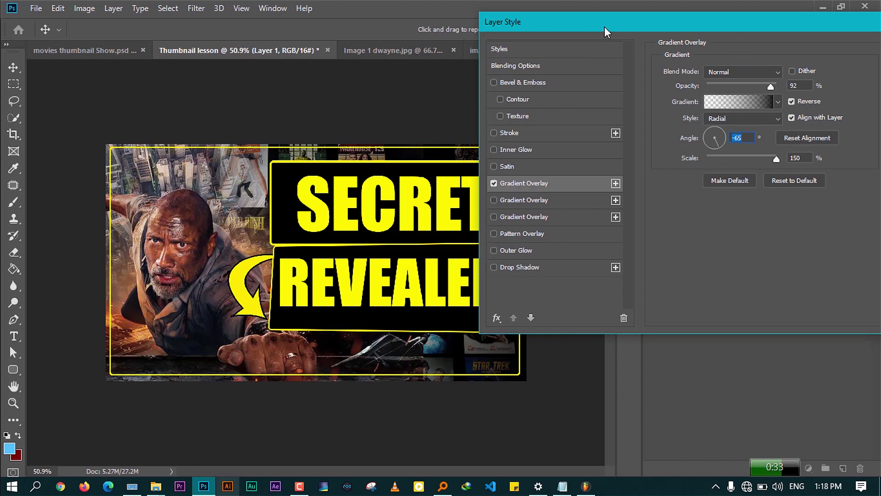
pyautogui.moveTo(604, 26); pyautogui.dragTo(574, 131)
pyautogui.click(630, 159)
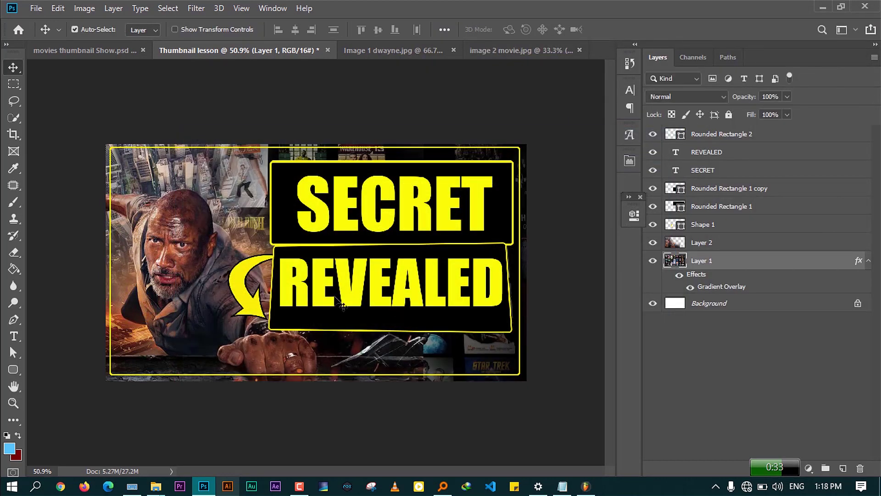
# - Nudge the REVEALED text slightly to the right within the lower black box
pyautogui.scroll(-2, 300, 321)
pyautogui.scroll(-1, 303, 317)
pyautogui.scroll(3, 395, 280)
pyautogui.scroll(1, 397, 275)
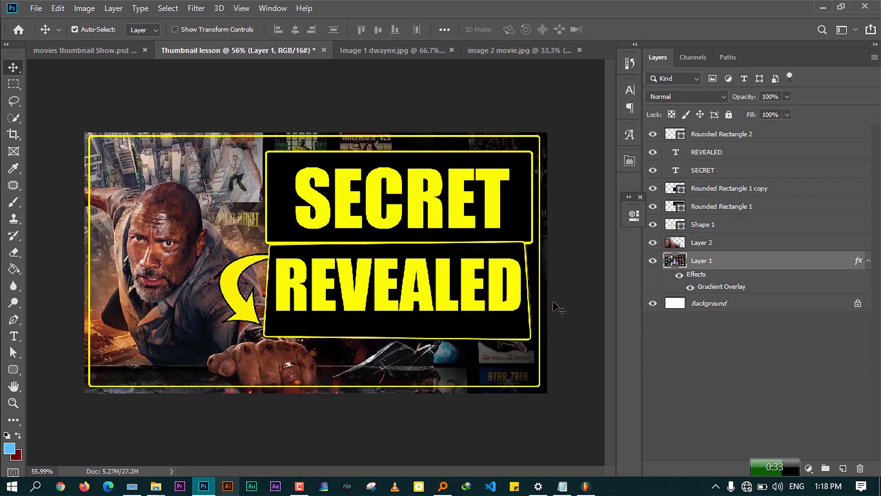
pyautogui.click(523, 329)
pyautogui.moveTo(450, 296); pyautogui.dragTo(455, 296)
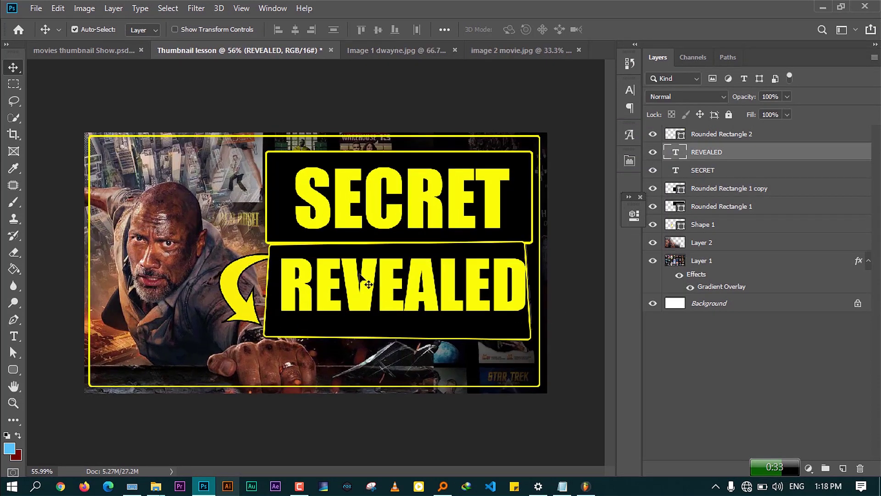
pyautogui.scroll(-2, 360, 274)
pyautogui.scroll(3, 253, 310)
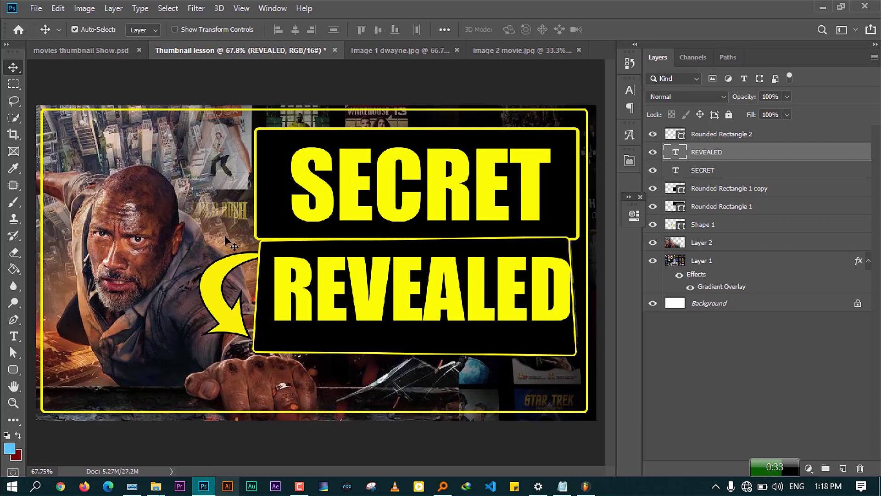
pyautogui.scroll(-1, 275, 315)
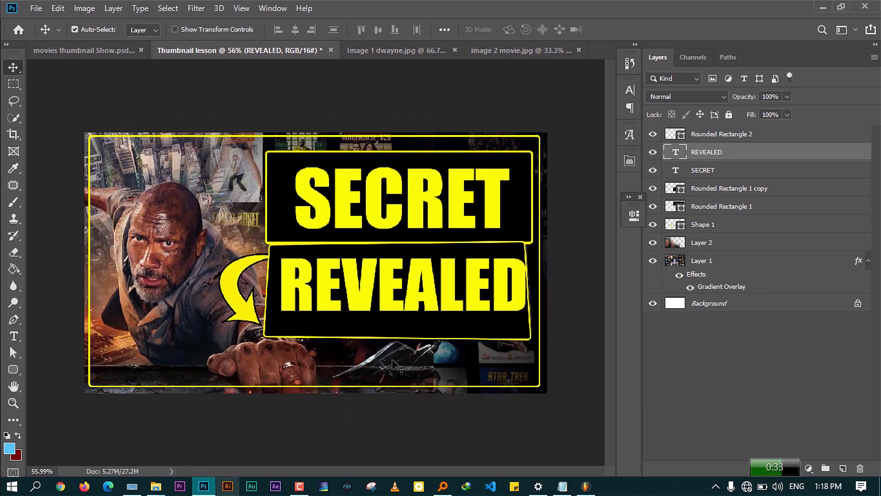
pyautogui.click(299, 486)
pyautogui.click(299, 486)
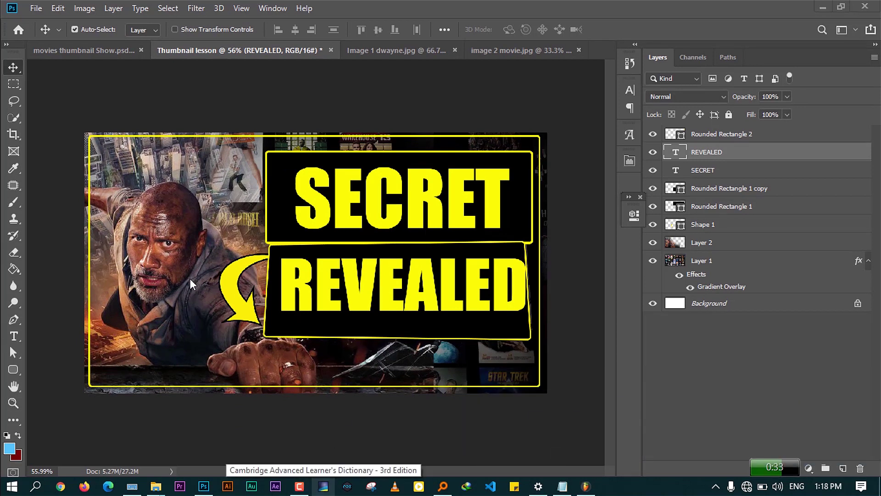
# - Shift both black title boxes and their SECRET and REVEALED texts slightly down, leaving a thin gap between the boxes
pyautogui.scroll(-2, 160, 255)
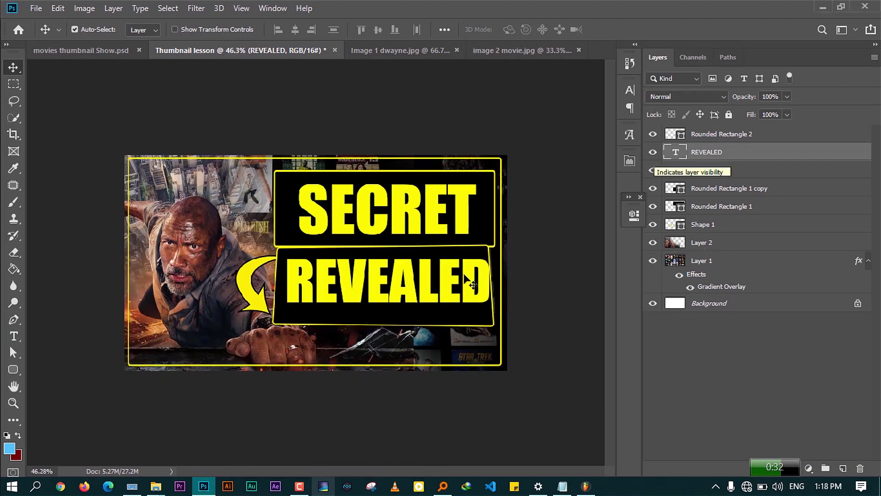
pyautogui.moveTo(343, 321); pyautogui.dragTo(354, 313)
pyautogui.moveTo(418, 241); pyautogui.dragTo(416, 224)
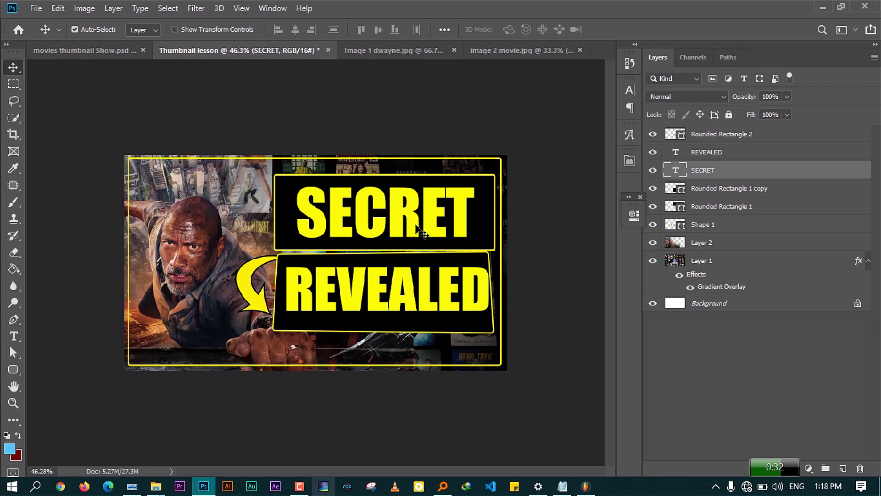
# - Examine the finished thumbnail at very small and enlarged sizes to judge how readable the title and layout are
pyautogui.scroll(-10, 298, 268)
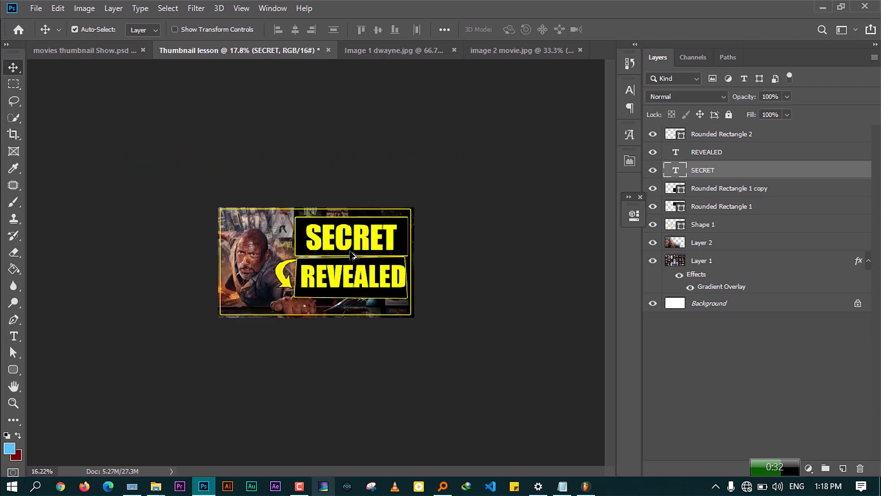
pyautogui.scroll(4, 340, 284)
pyautogui.scroll(-4, 324, 271)
pyautogui.scroll(-3, 324, 270)
pyautogui.scroll(1, 340, 271)
pyautogui.scroll(5, 344, 272)
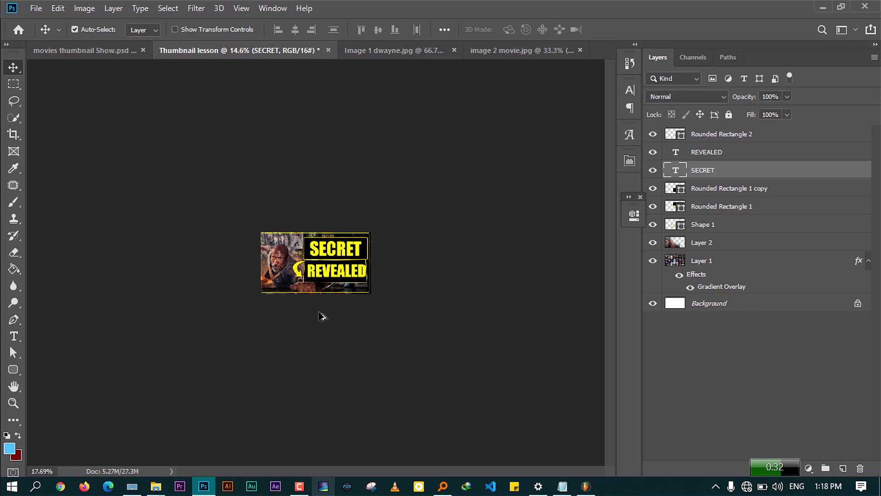
pyautogui.scroll(2, 329, 287)
pyautogui.scroll(-1, 335, 291)
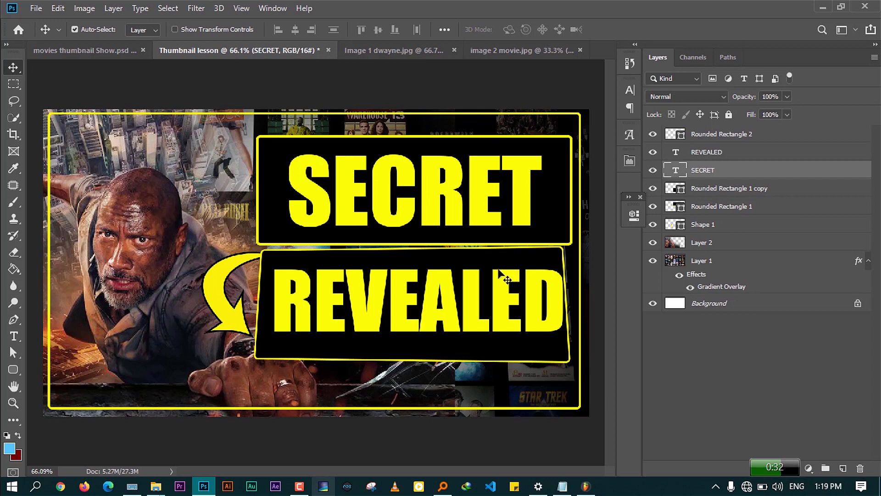
pyautogui.click(583, 242)
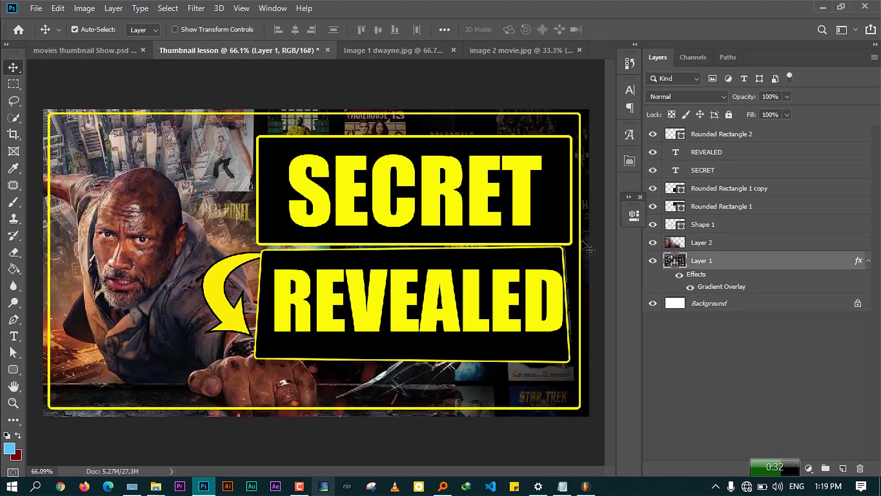